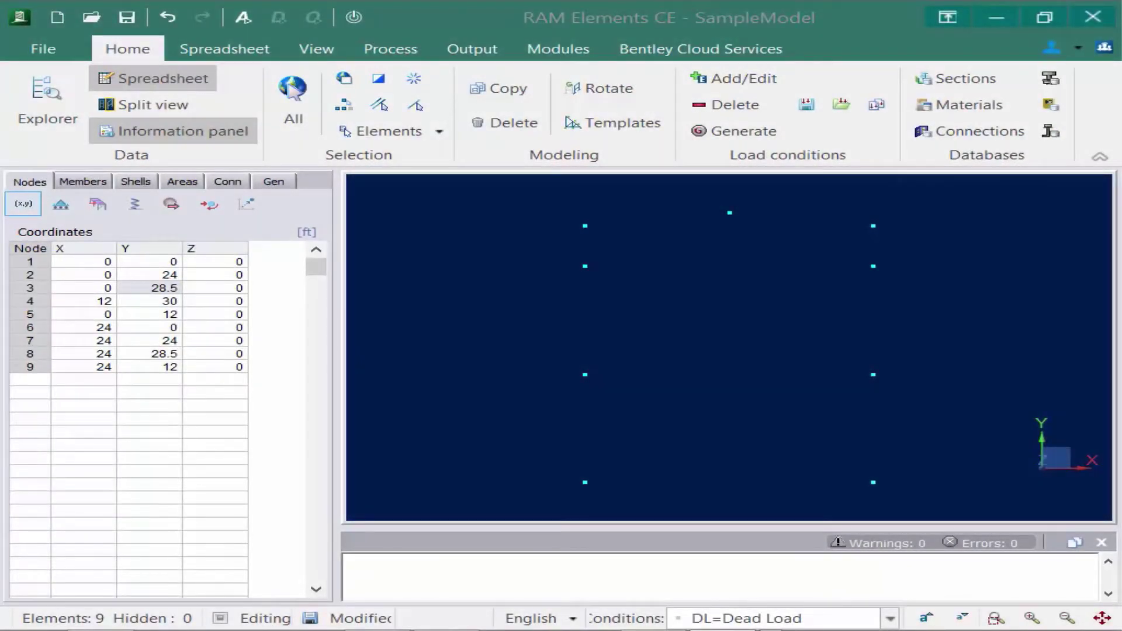
Display the member connectivity and description data, widening the data area to examine all of its columns before narrowing it again.
{"action": "left_click", "coordinate": [77, 184]}
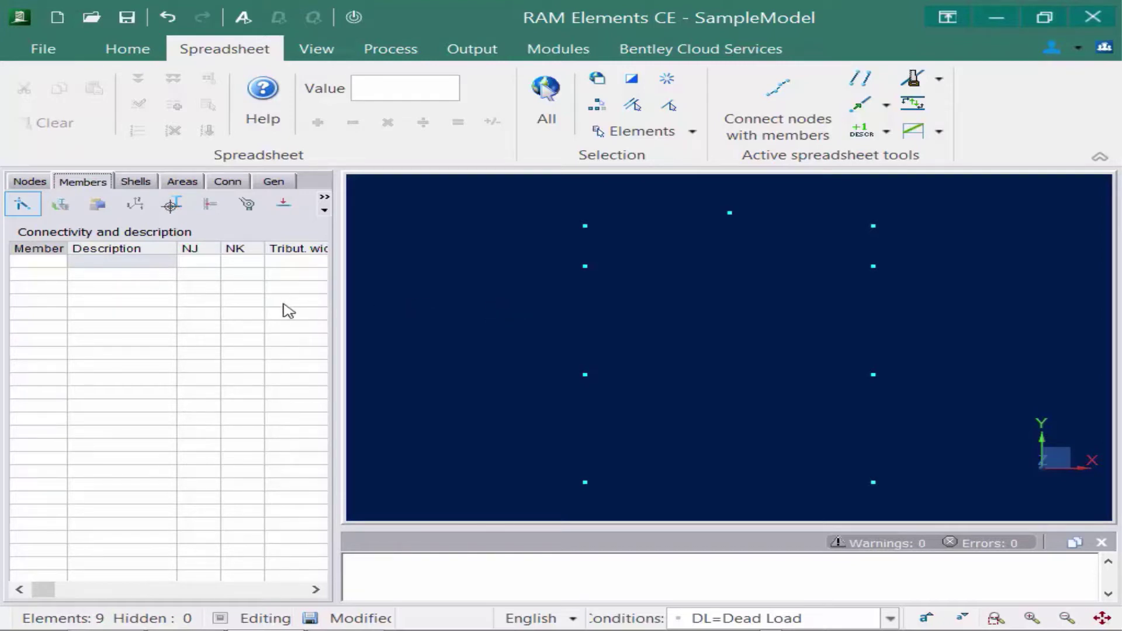
{"action": "left_click_drag", "start_coordinate": [336, 312], "coordinate": [567, 325]}
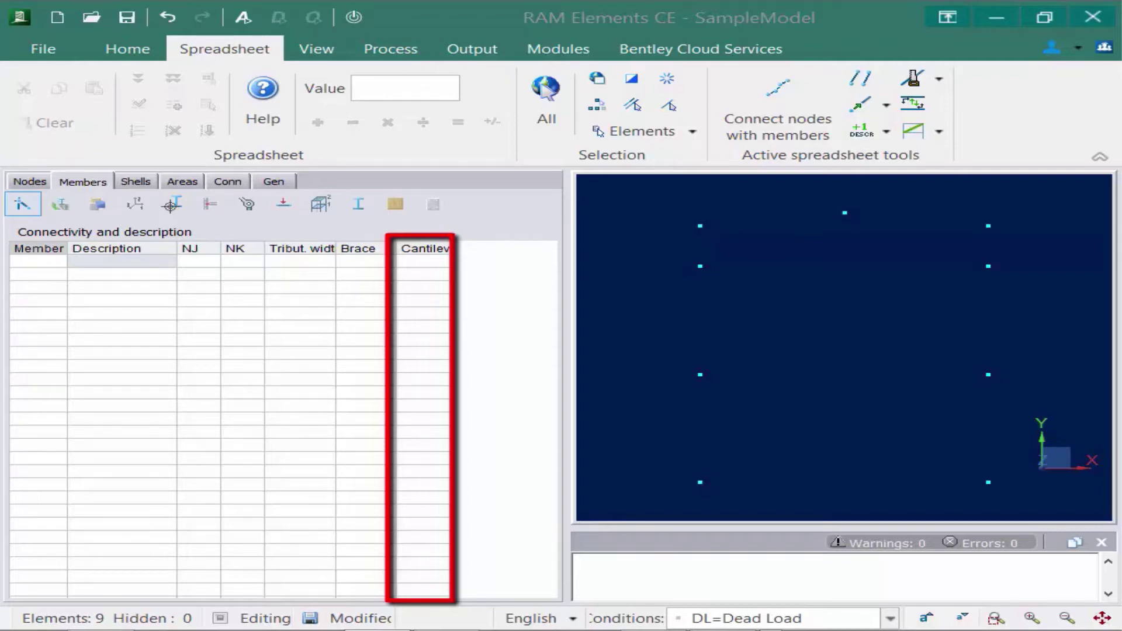
{"action": "left_click_drag", "start_coordinate": [562, 411], "coordinate": [332, 413]}
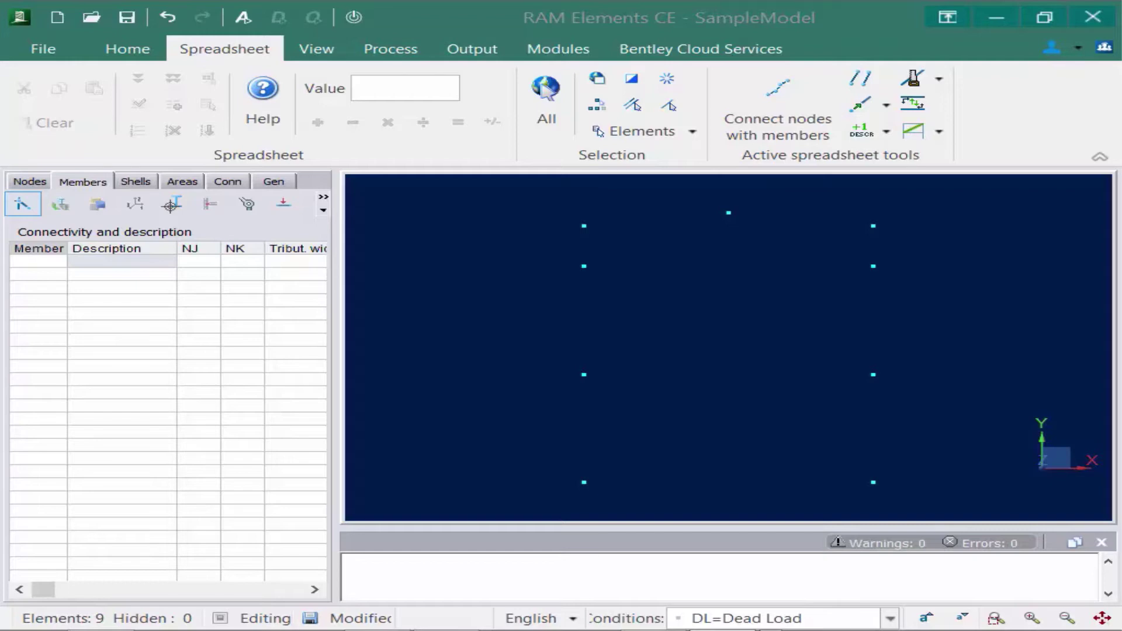
Connect nodes 1, 5, 3, 4, 8, 9 and 6 in order with members to form the frame's columns and sloped roof.
{"action": "left_click", "coordinate": [670, 357]}
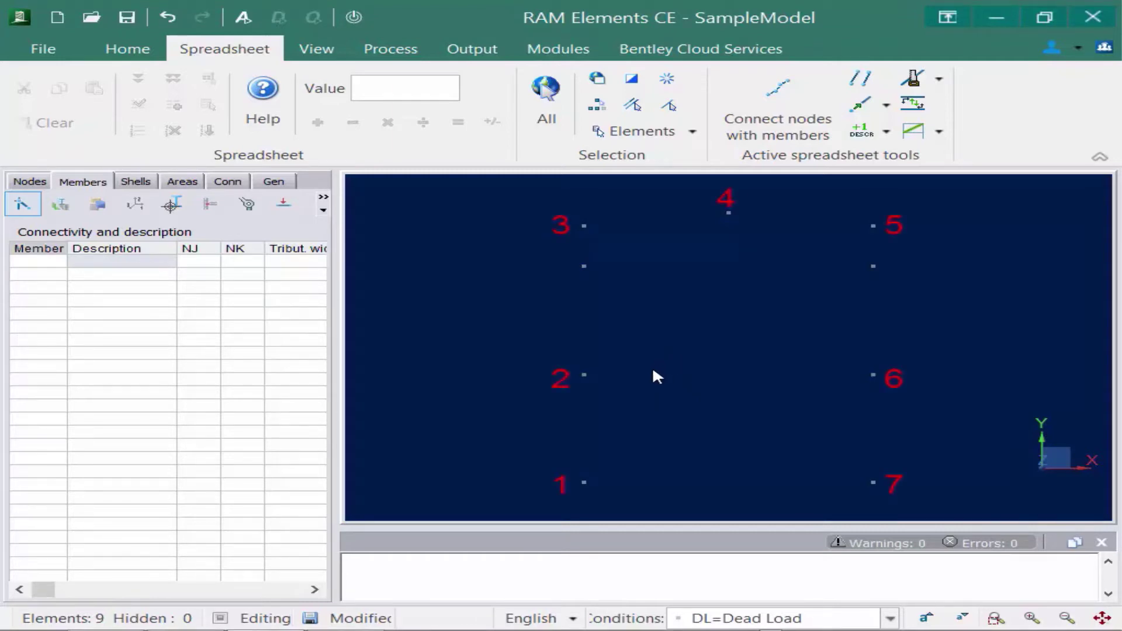
{"action": "left_click_drag", "start_coordinate": [615, 502], "coordinate": [562, 477]}
{"action": "left_click_drag", "start_coordinate": [610, 233], "coordinate": [560, 221]}
{"action": "left_click_drag", "start_coordinate": [857, 222], "coordinate": [858, 225]}
{"action": "left_click_drag", "start_coordinate": [900, 497], "coordinate": [830, 470]}
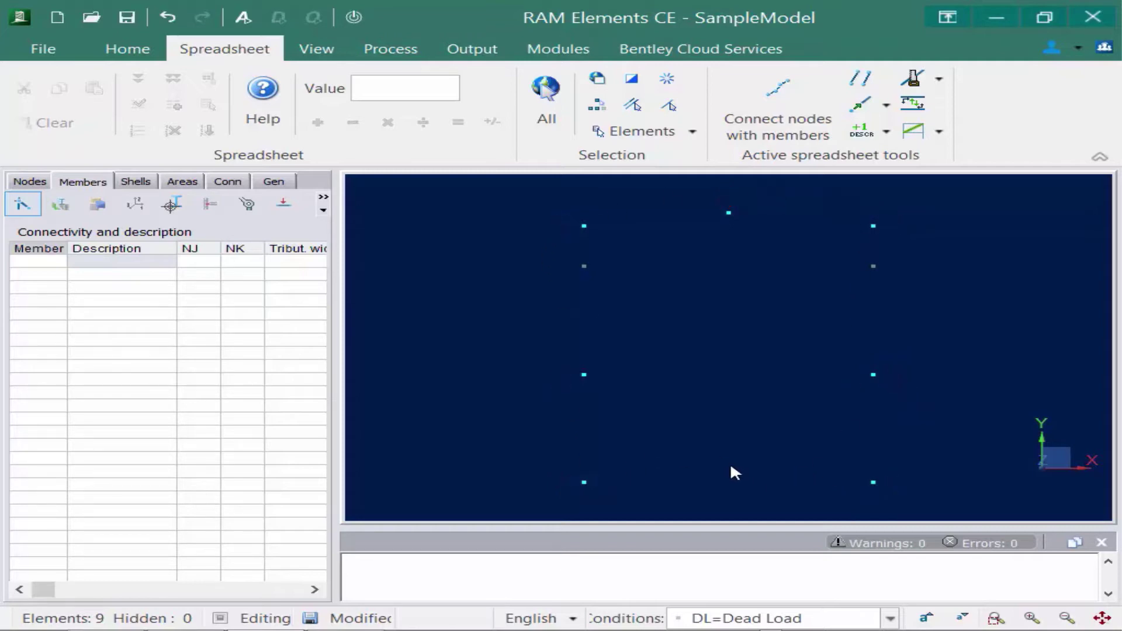
{"action": "left_click", "coordinate": [772, 108]}
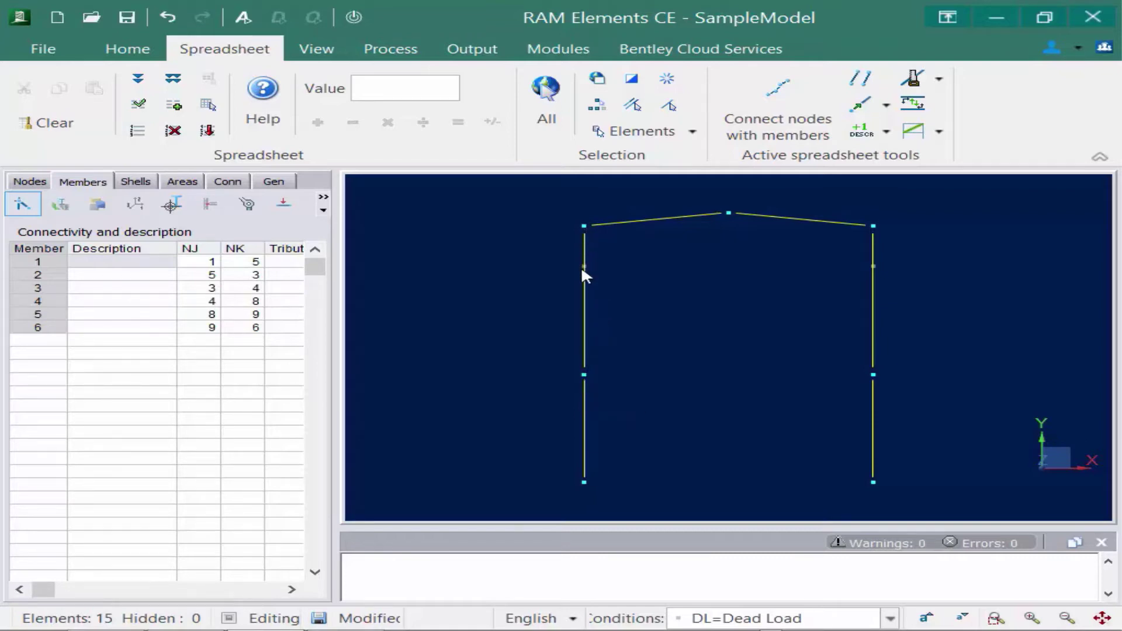
Connect the two mid-height column nodes, 5 and 9, with a horizontal floor beam member.
{"action": "left_click", "coordinate": [649, 397]}
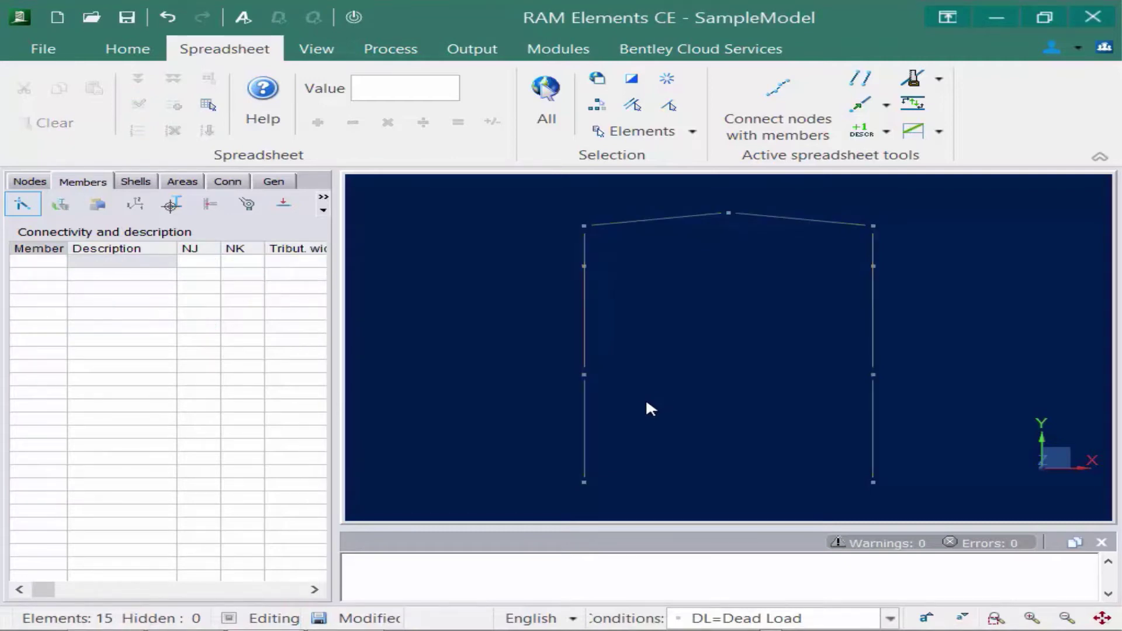
{"action": "left_click_drag", "start_coordinate": [630, 396], "coordinate": [564, 358]}
{"action": "left_click", "coordinate": [774, 100]}
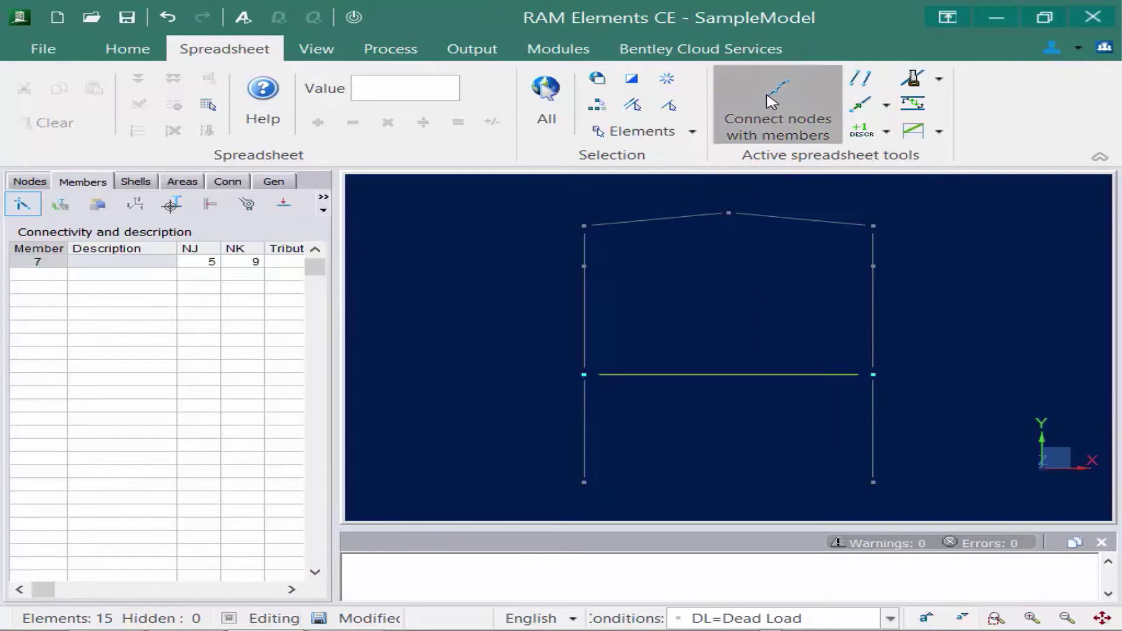
Connect nodes 2 and 7 below the eaves with a horizontal member for the truss bottom chord, then clear the selection.
{"action": "left_click_drag", "start_coordinate": [624, 290], "coordinate": [559, 252]}
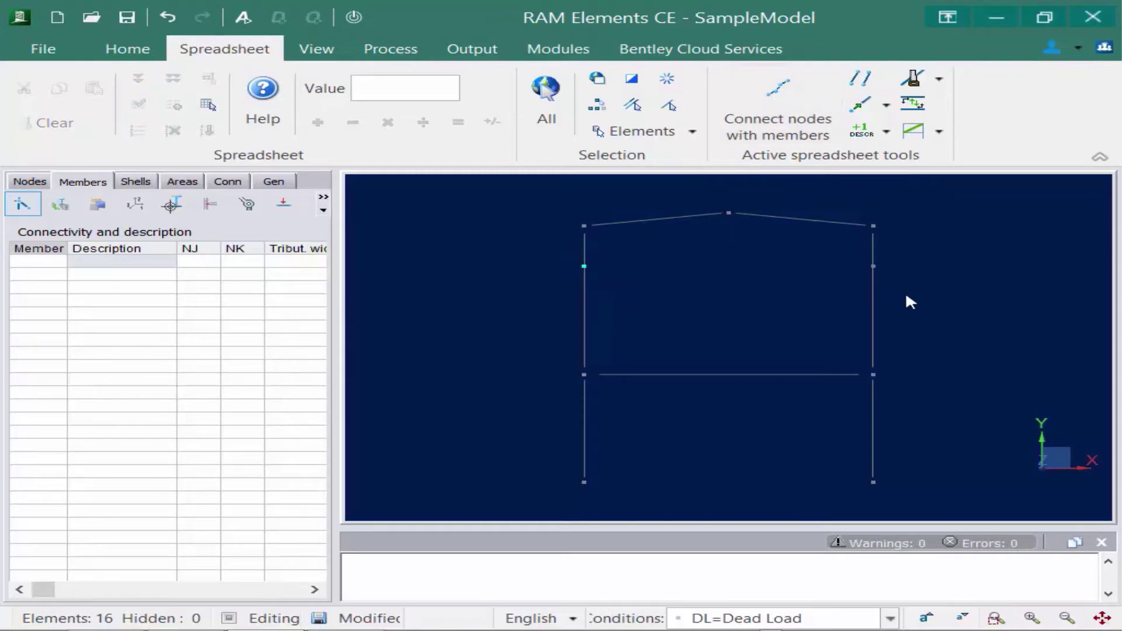
{"action": "left_click", "coordinate": [766, 112]}
{"action": "key", "text": "Escape"}
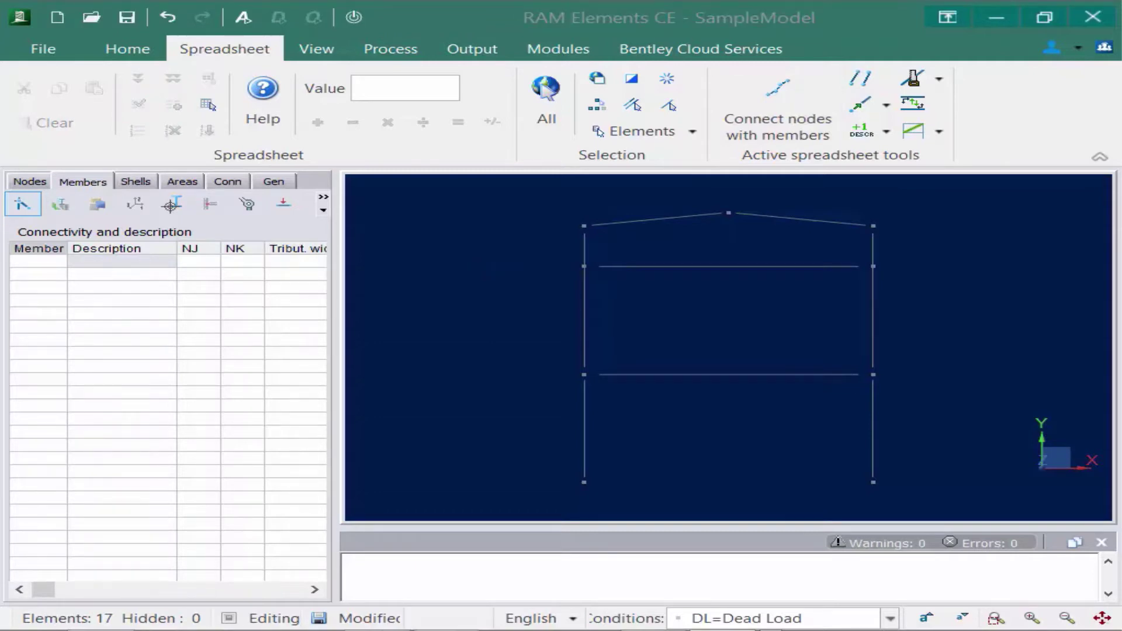
Segment the two sloped roof members into 3 segments each, creating the intermediate nodes.
{"action": "left_click", "coordinate": [934, 244]}
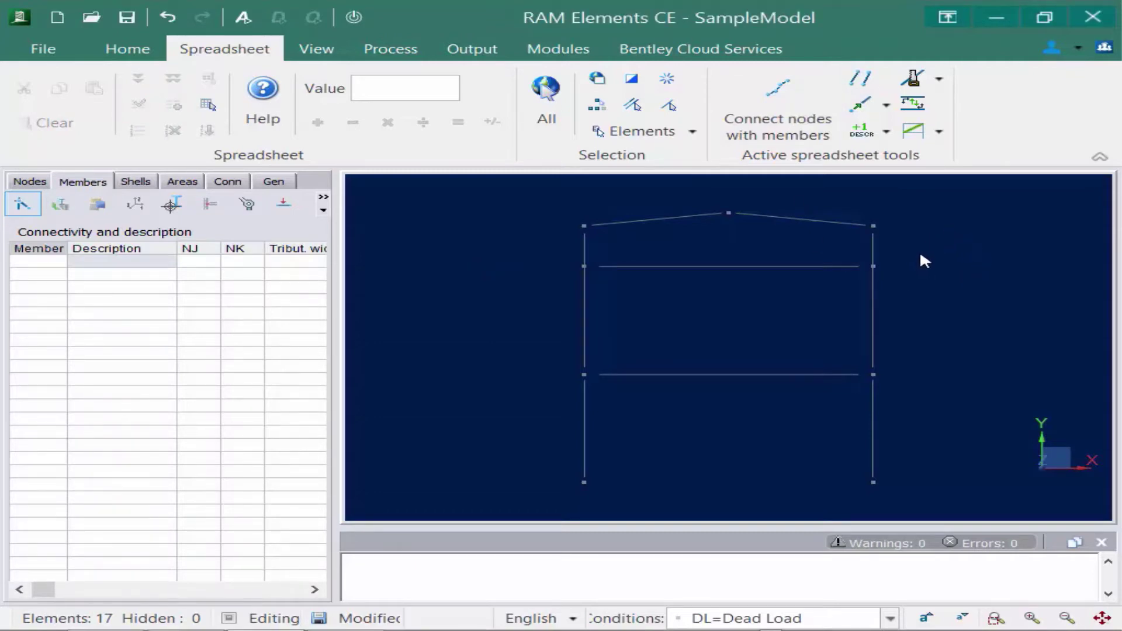
{"action": "left_click_drag", "start_coordinate": [923, 246], "coordinate": [503, 208]}
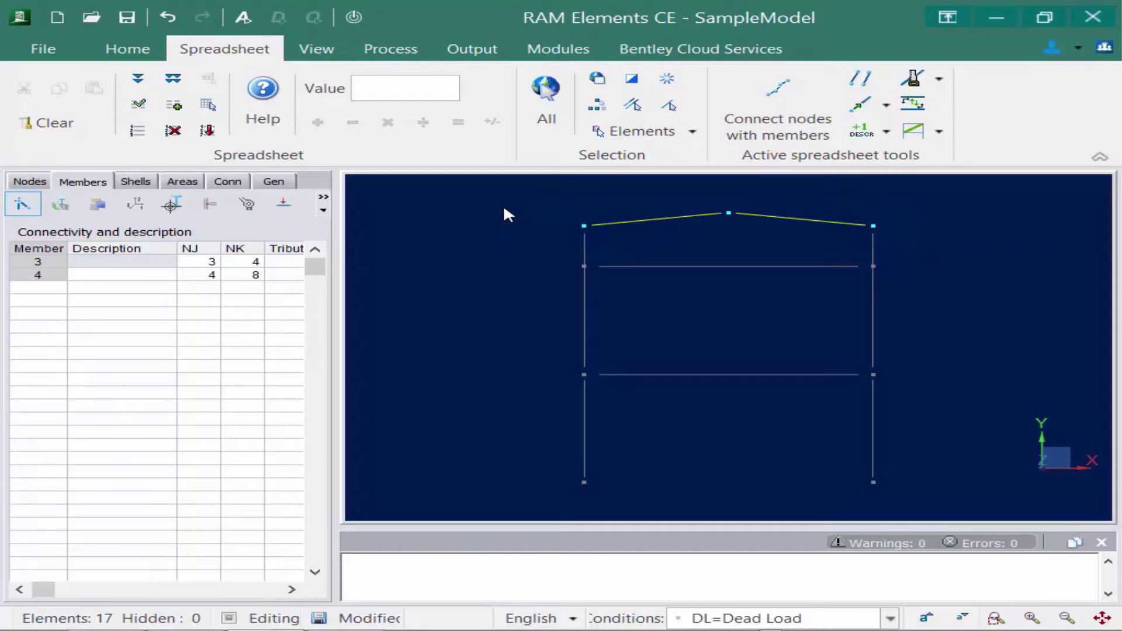
{"action": "left_click", "coordinate": [938, 81]}
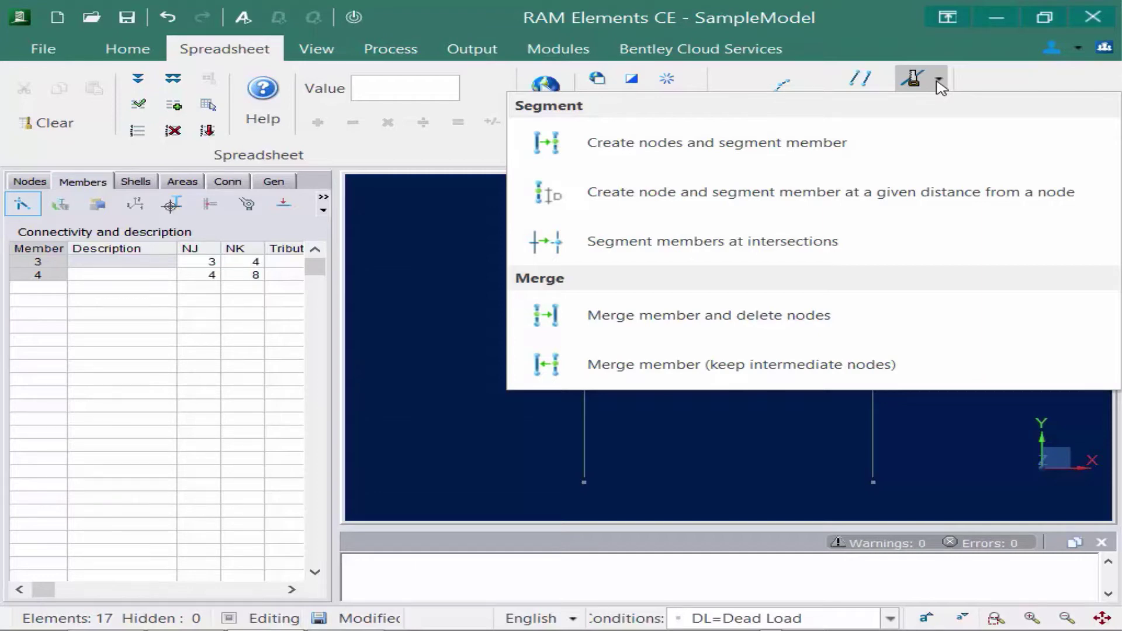
{"action": "left_click", "coordinate": [853, 155]}
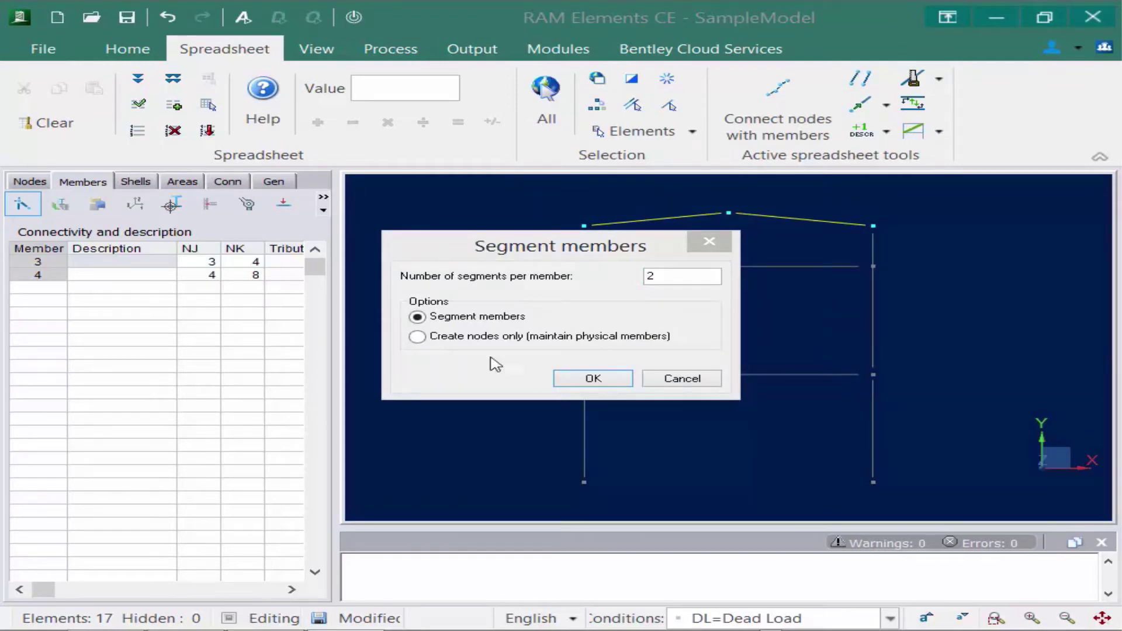
{"action": "left_click", "coordinate": [643, 276]}
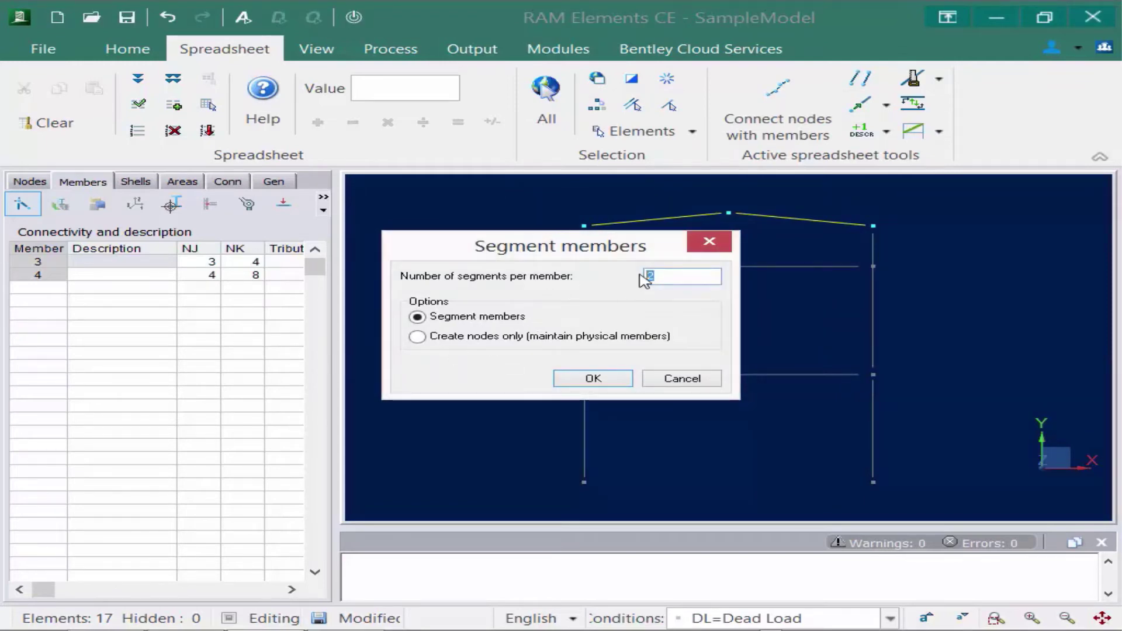
{"action": "type", "text": "3"}
{"action": "left_click", "coordinate": [602, 384]}
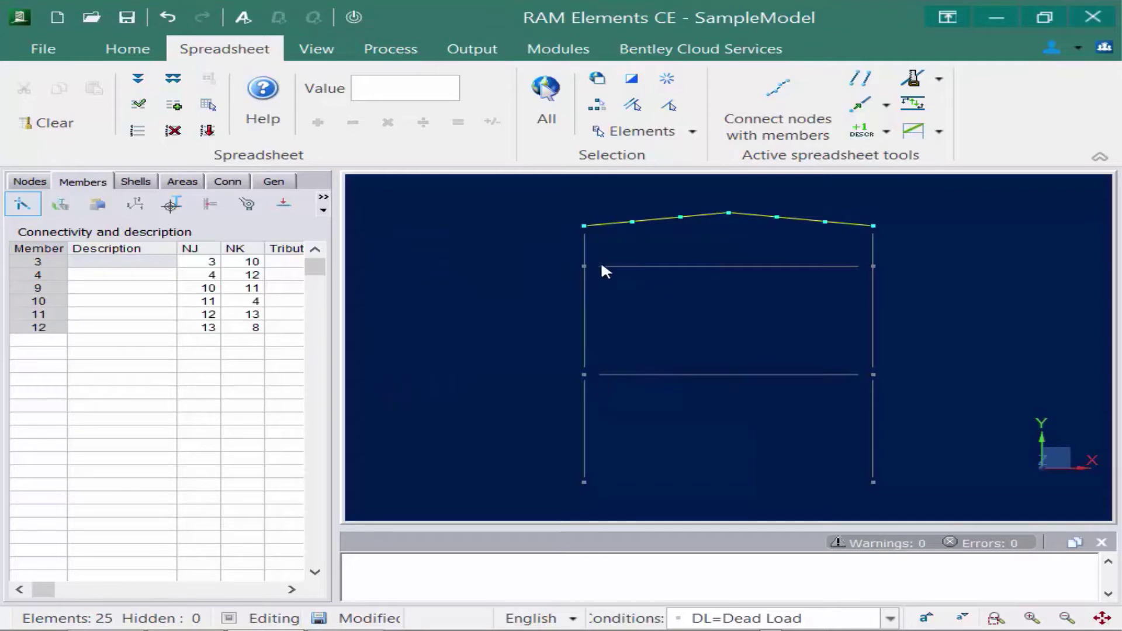
Examine the segmented roof members by selecting a single segment and then the whole top chord, and clear the selection.
{"action": "left_click", "coordinate": [618, 231]}
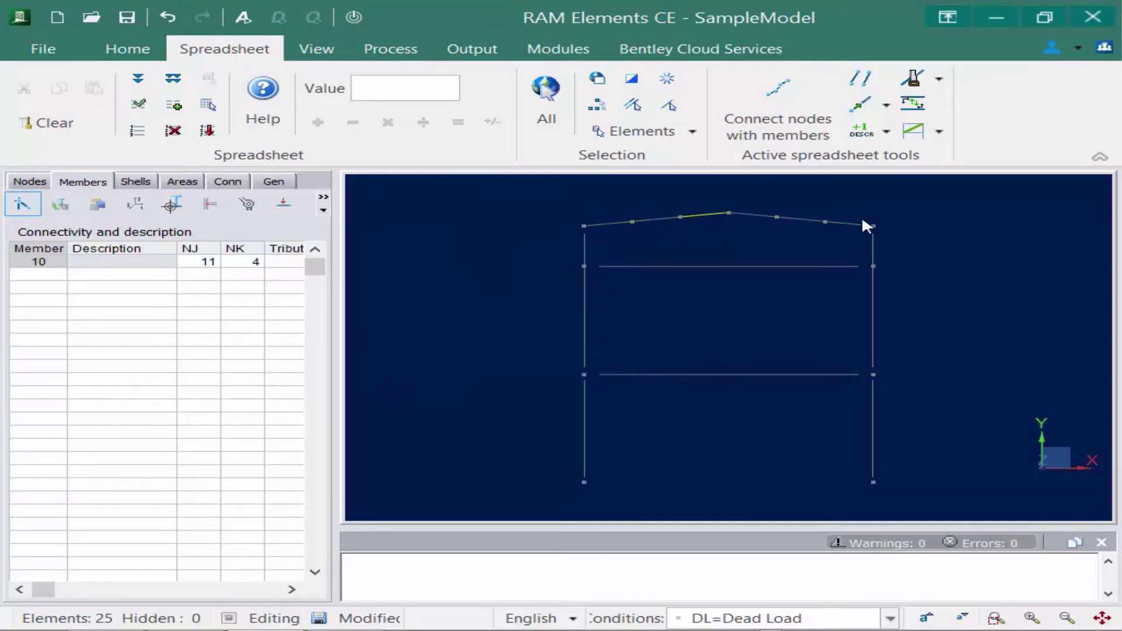
{"action": "left_click_drag", "start_coordinate": [911, 242], "coordinate": [508, 205]}
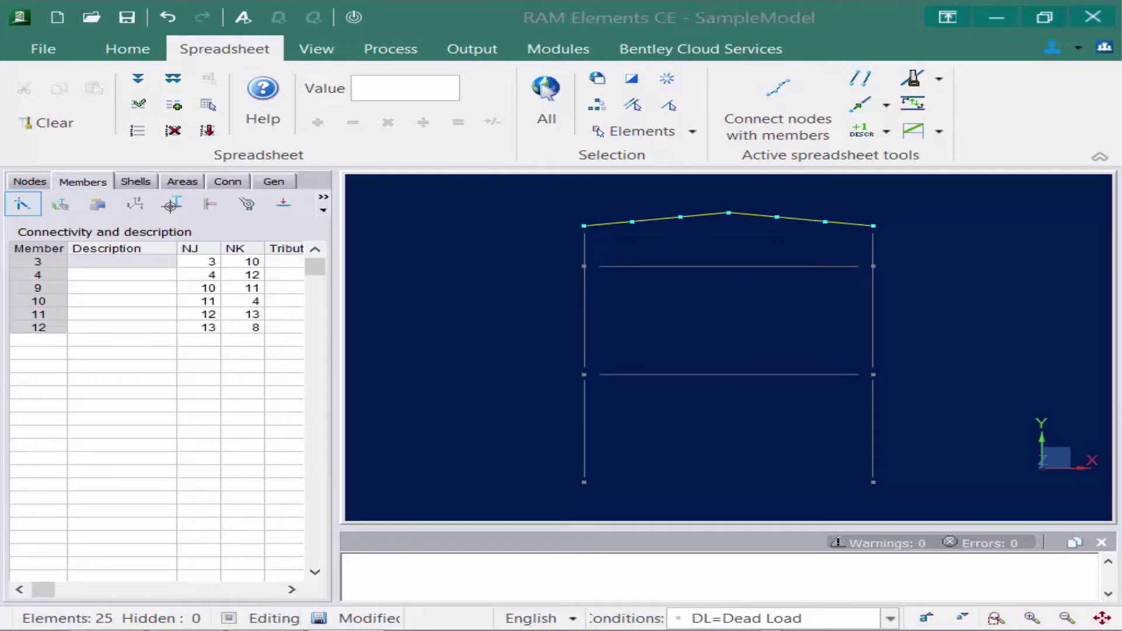
{"action": "left_click", "coordinate": [993, 332]}
Segment the horizontal bottom chord of the roof truss into 6 members with intermediate nodes.
{"action": "left_click", "coordinate": [808, 267]}
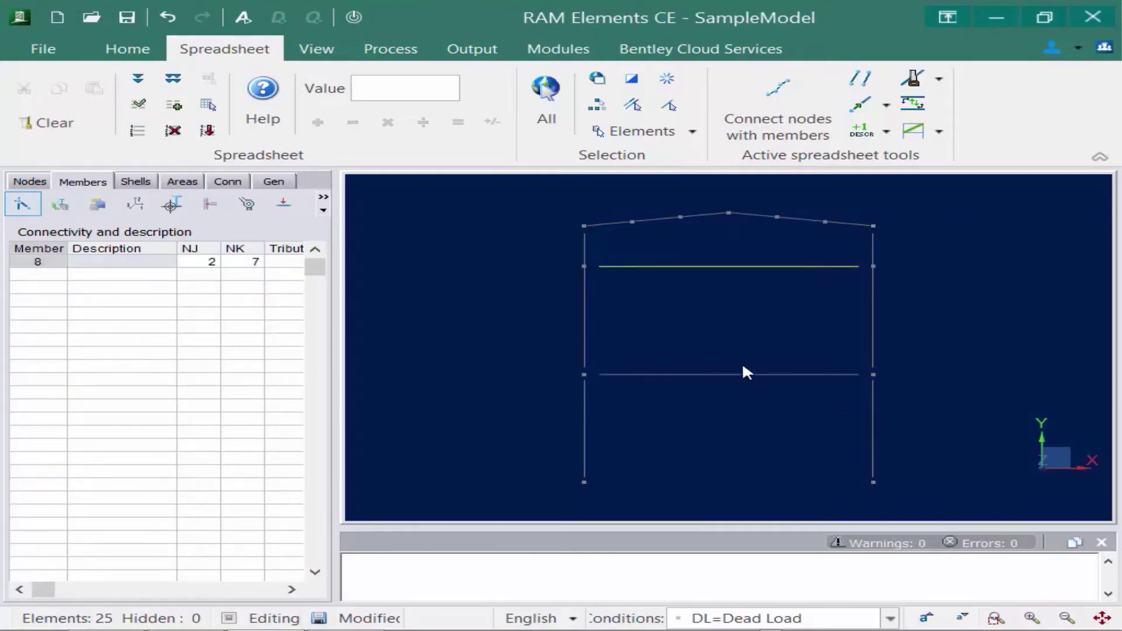
{"action": "left_click", "coordinate": [939, 80]}
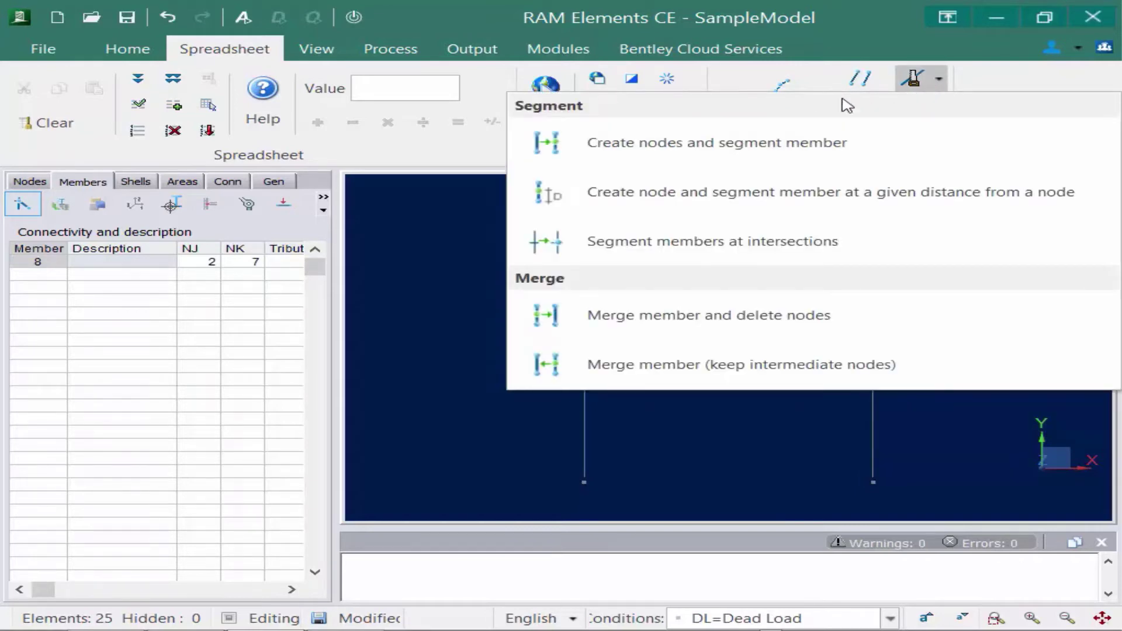
{"action": "left_click", "coordinate": [733, 151]}
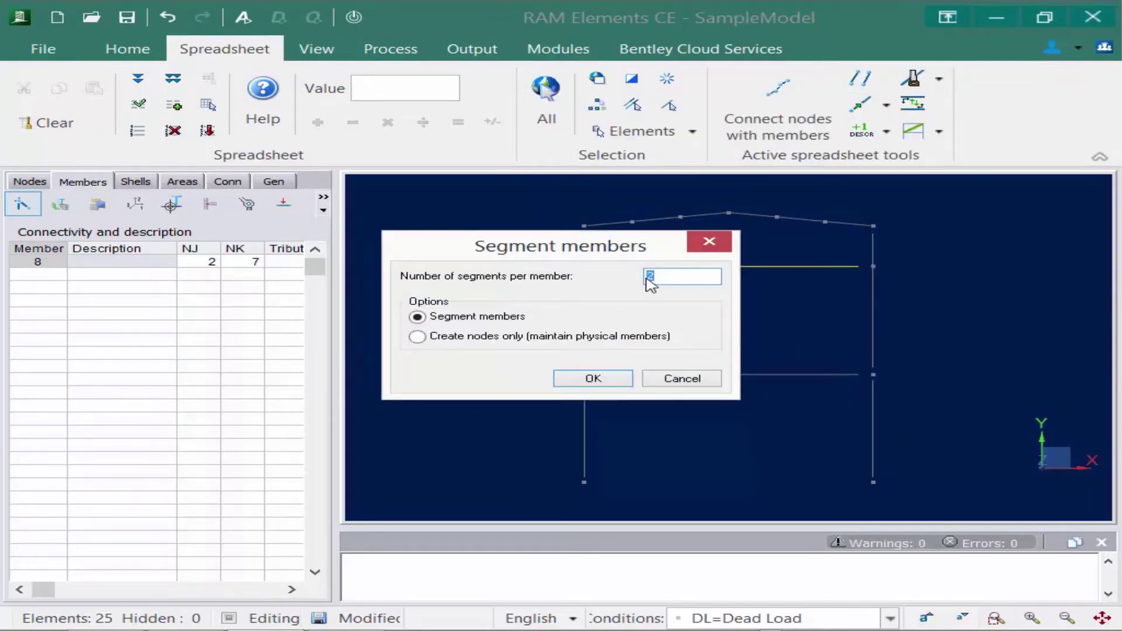
{"action": "type", "text": "6"}
{"action": "left_click", "coordinate": [594, 378]}
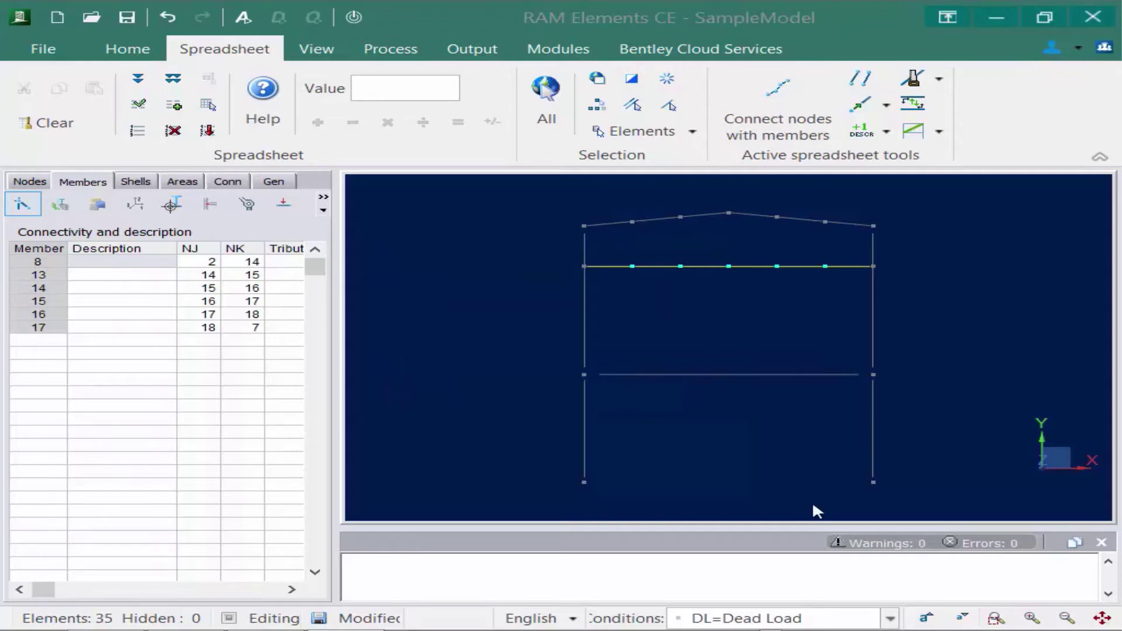
Divide the mid-height floor beam into 5 segments using the create-nodes-only option so the physical member is maintained.
{"action": "left_click", "coordinate": [735, 376]}
{"action": "left_click", "coordinate": [735, 375]}
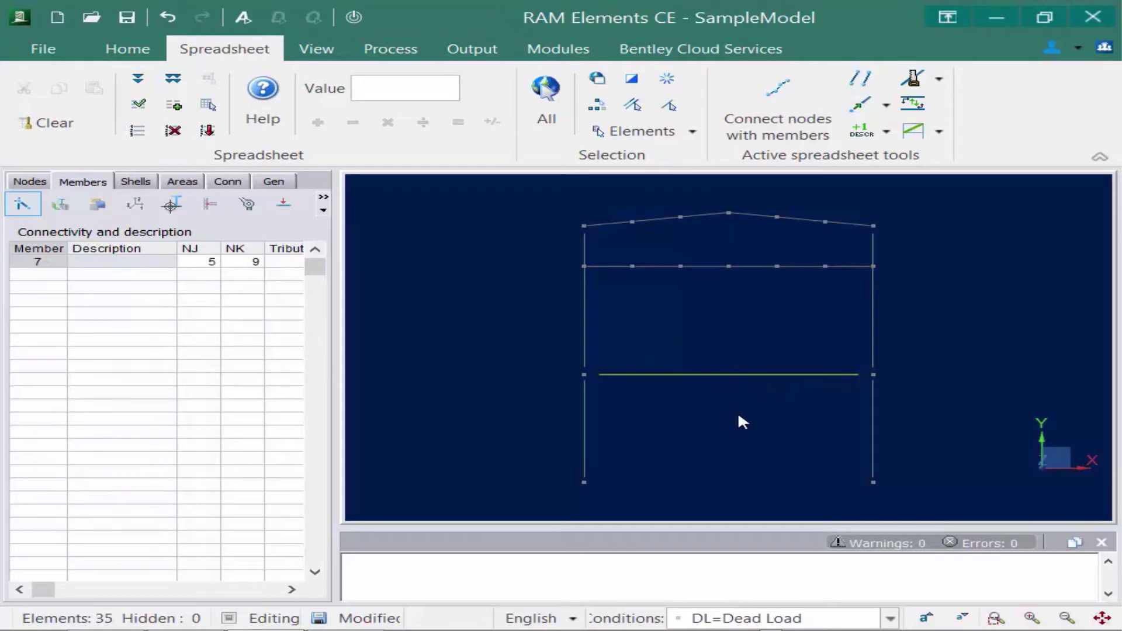
{"action": "left_click", "coordinate": [939, 83]}
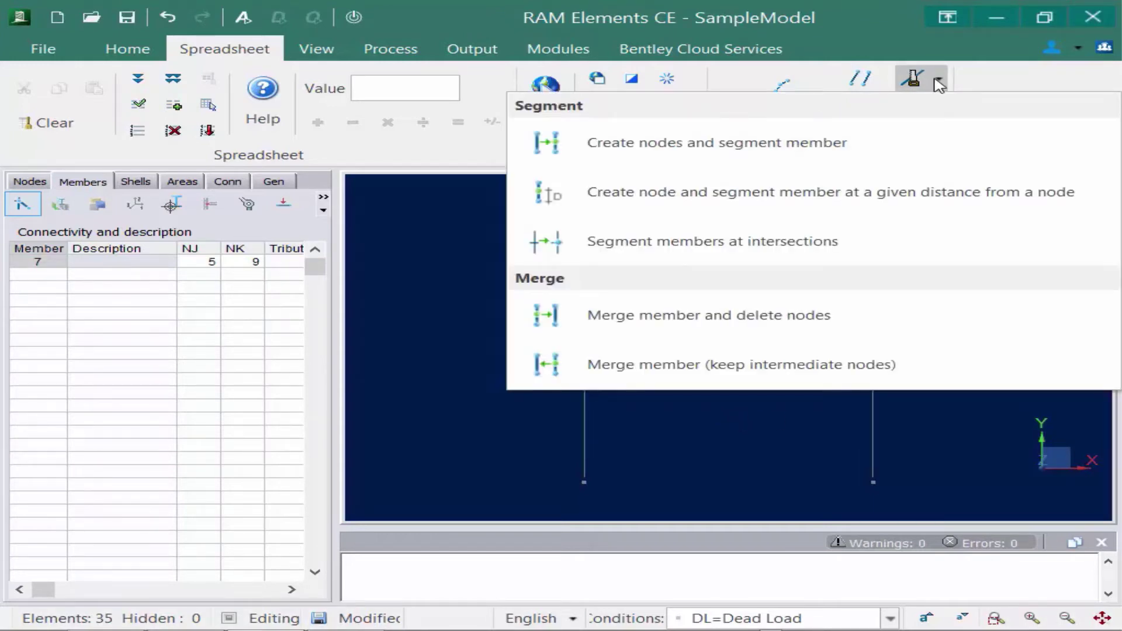
{"action": "left_click", "coordinate": [607, 144]}
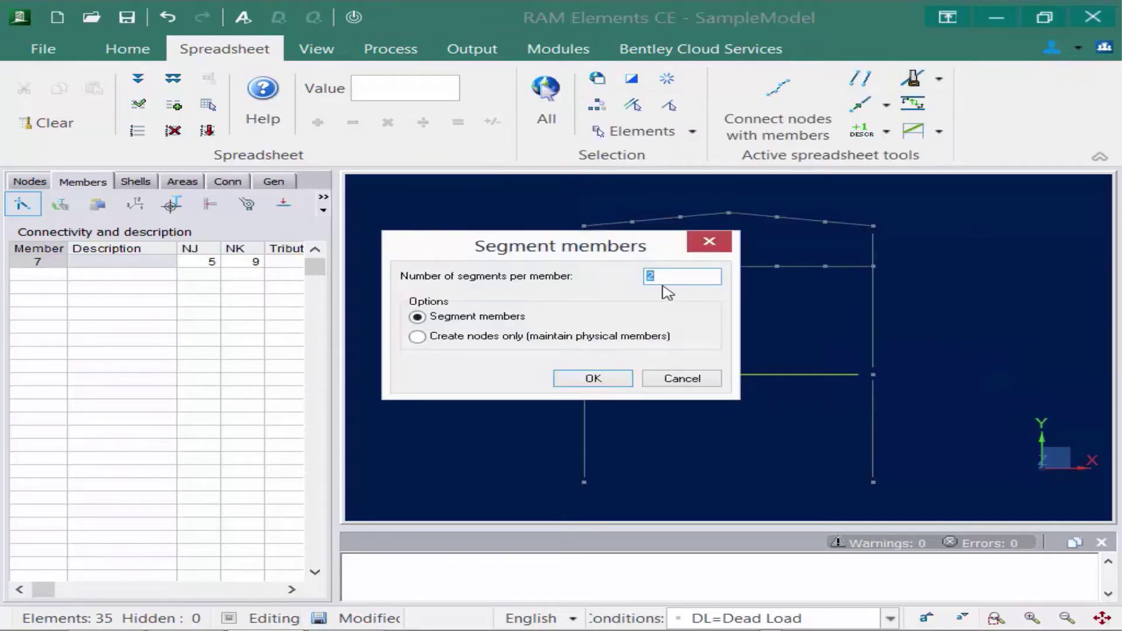
{"action": "type", "text": "5"}
{"action": "left_click", "coordinate": [437, 339]}
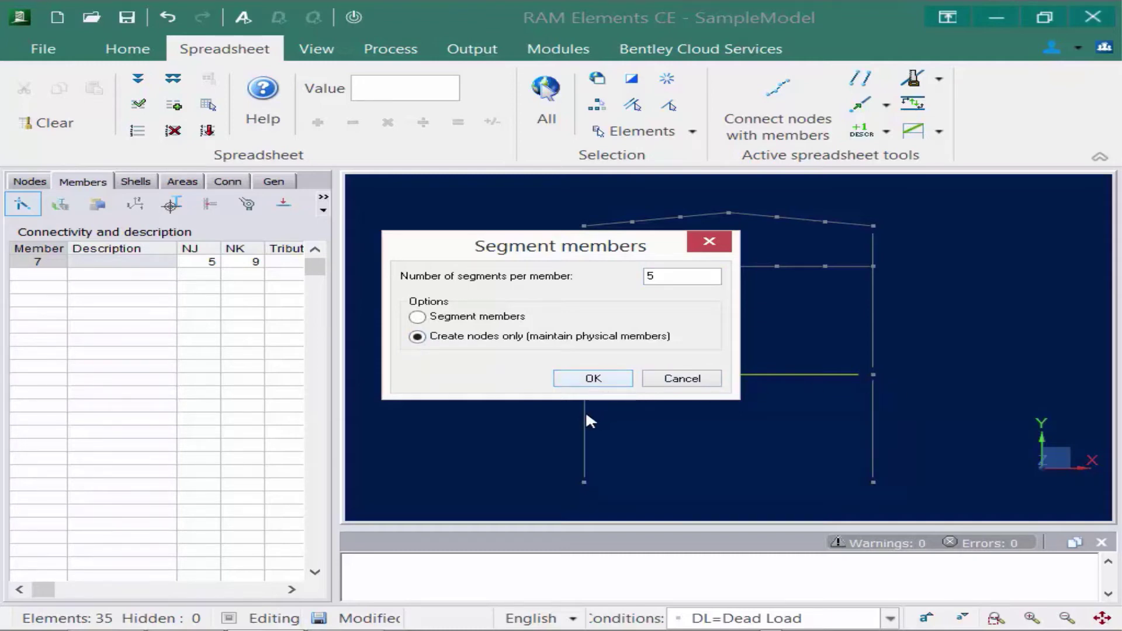
{"action": "left_click", "coordinate": [590, 381]}
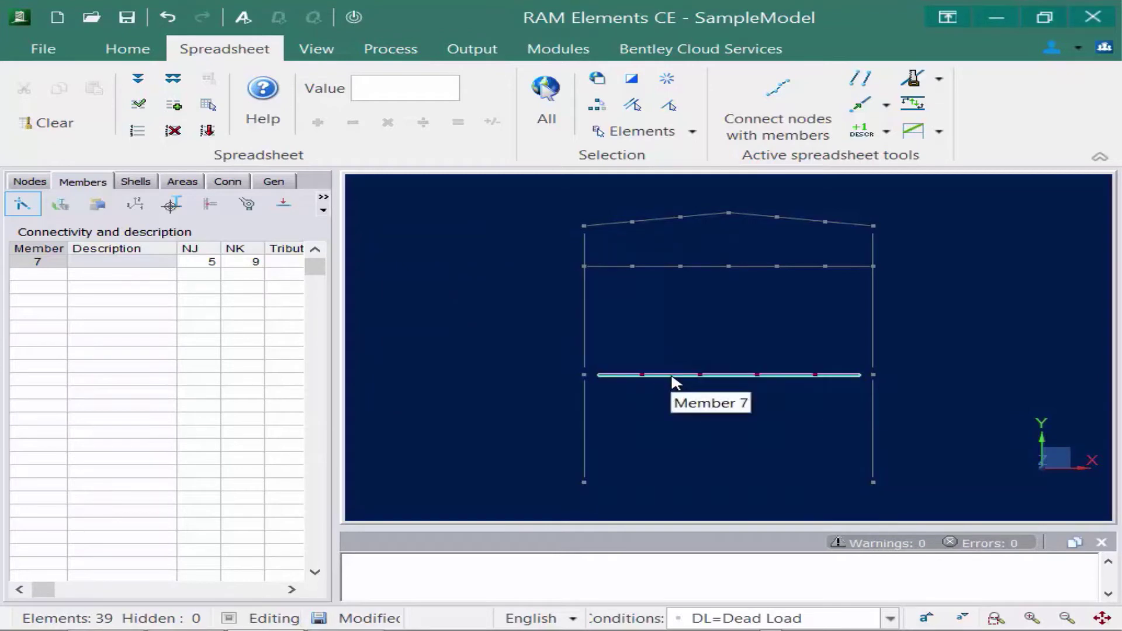
Select the floor beam to check that it is still one physical member, then clear the selection.
{"action": "left_click", "coordinate": [667, 402]}
{"action": "left_click", "coordinate": [662, 375]}
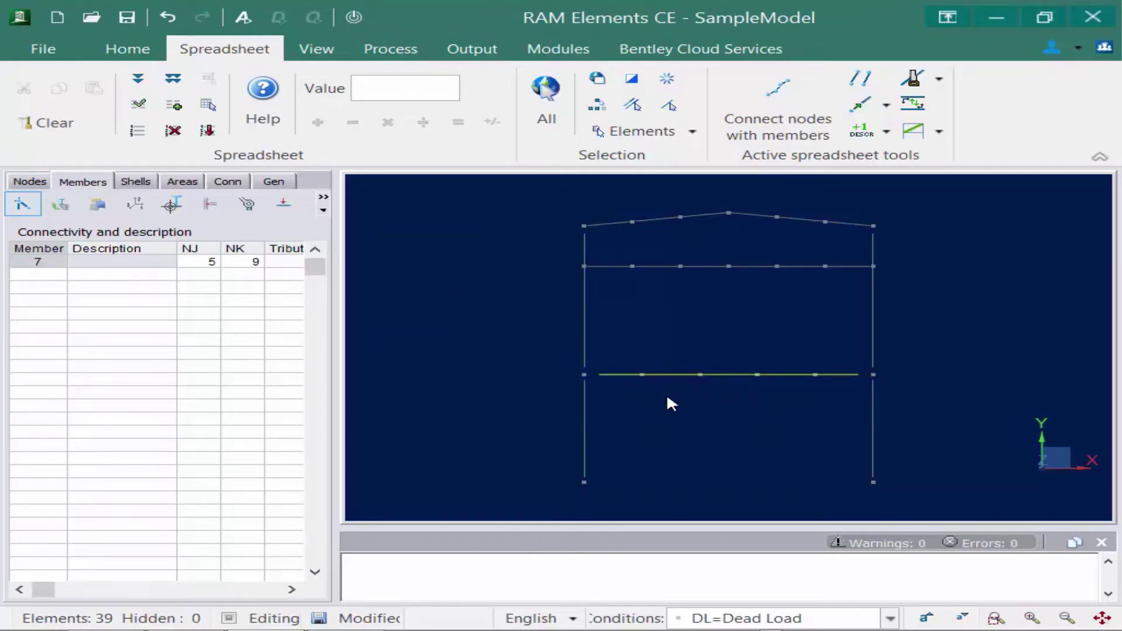
{"action": "left_click", "coordinate": [667, 397]}
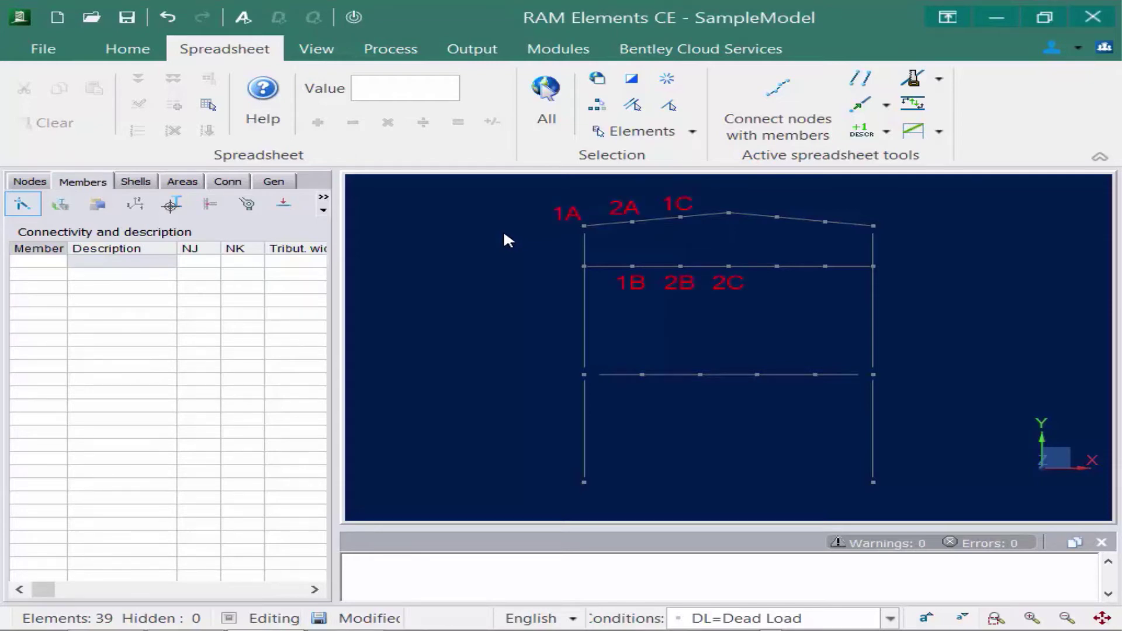
Create three parallel diagonal web members in the truss's left half, joining nodes 3–14, 10–15 and 11–16.
{"action": "left_click_drag", "start_coordinate": [565, 223], "coordinate": [563, 216]}
{"action": "left_click_drag", "start_coordinate": [646, 232], "coordinate": [618, 208]}
{"action": "left_click_drag", "start_coordinate": [672, 210], "coordinate": [666, 207]}
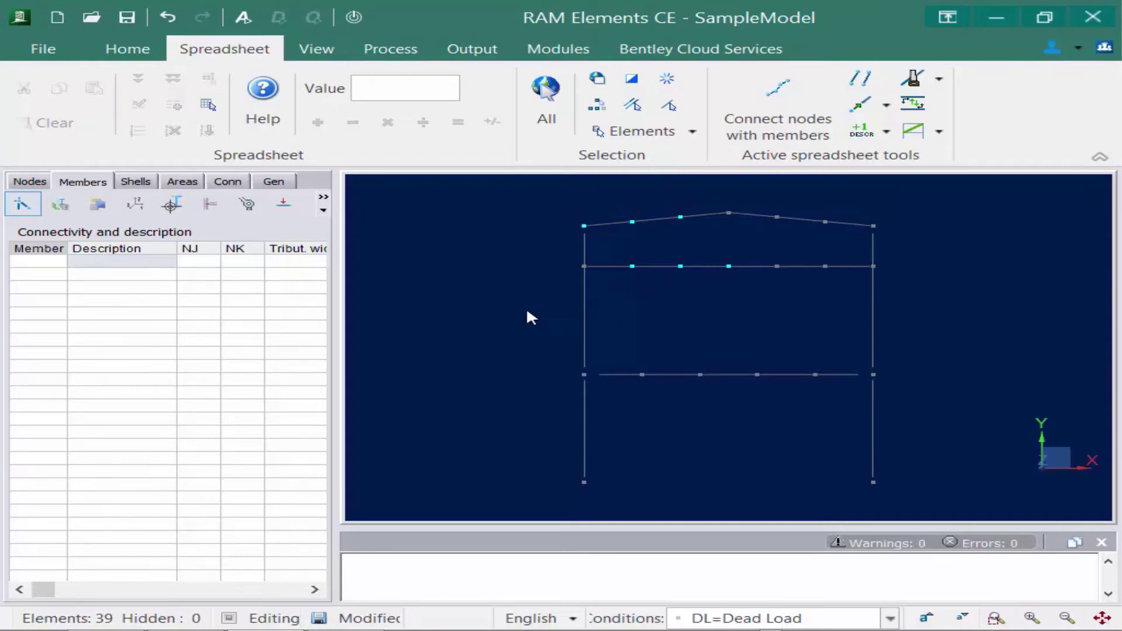
{"action": "left_click", "coordinate": [859, 83]}
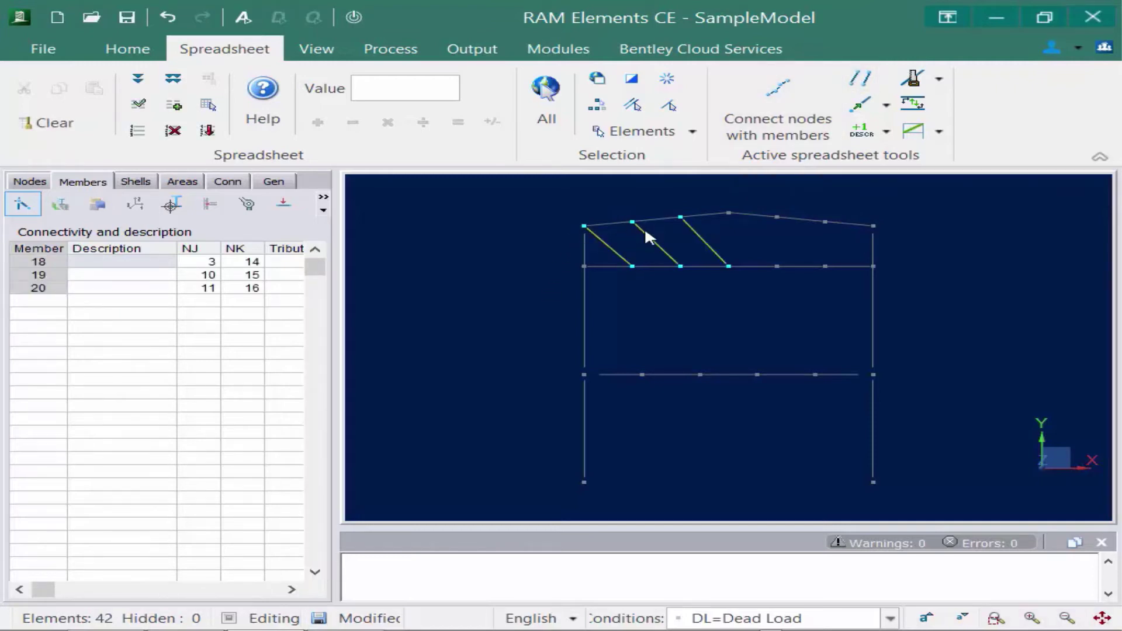
Create three parallel vertical web members joining nodes 10–14, 11–15 and 4–16, and clear the selection.
{"action": "key", "text": "ctrl+z"}
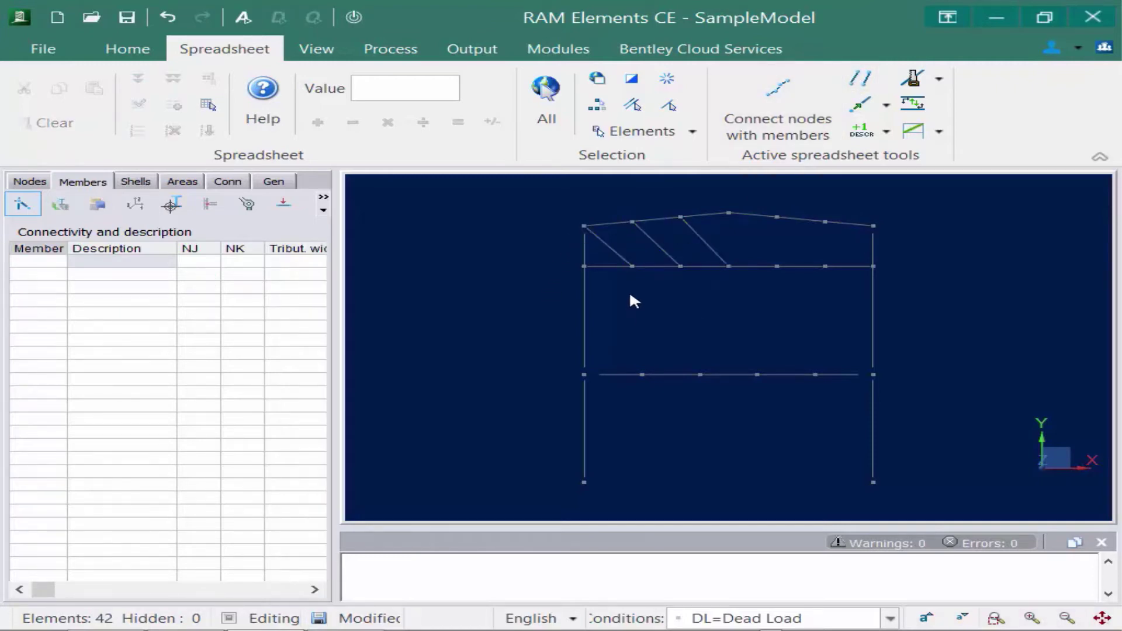
{"action": "left_click", "coordinate": [495, 199]}
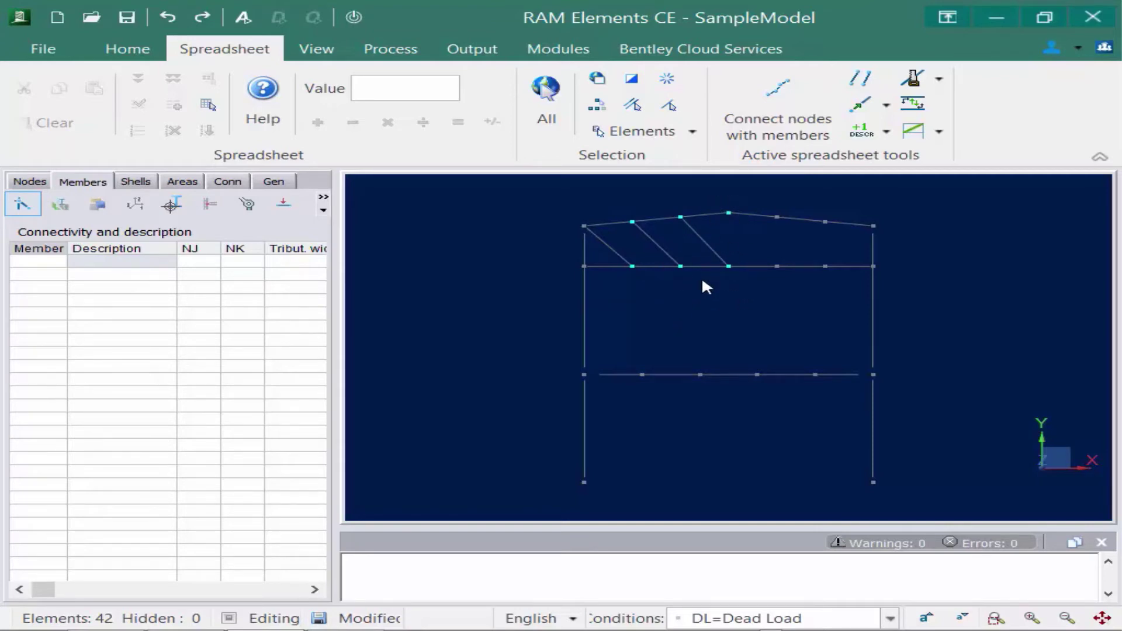
{"action": "left_click", "coordinate": [865, 82]}
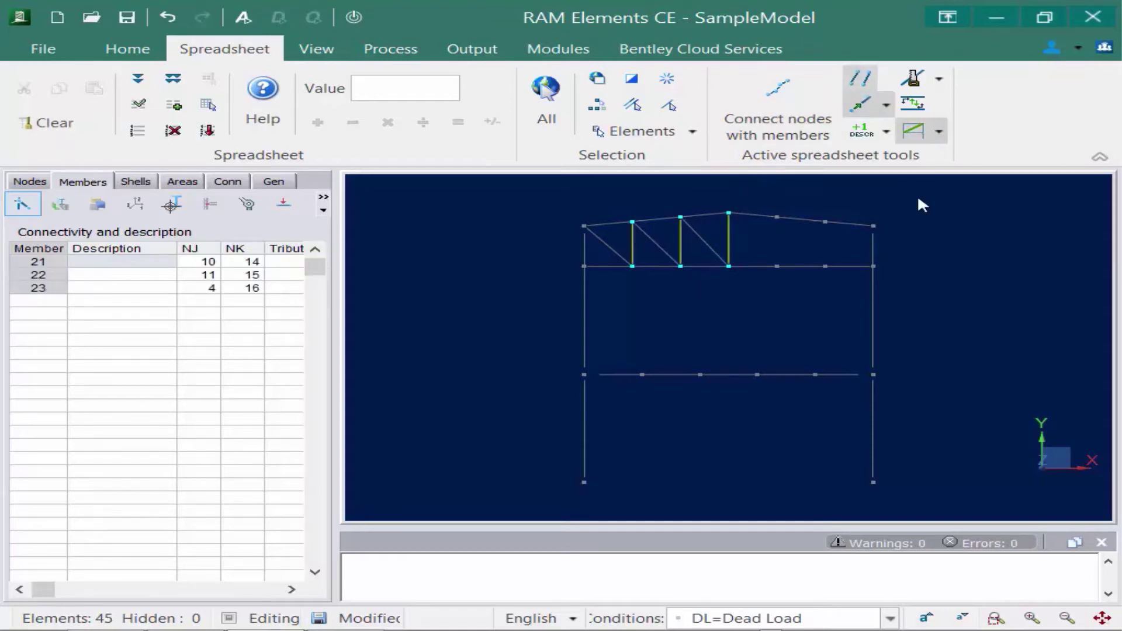
{"action": "left_click", "coordinate": [984, 334]}
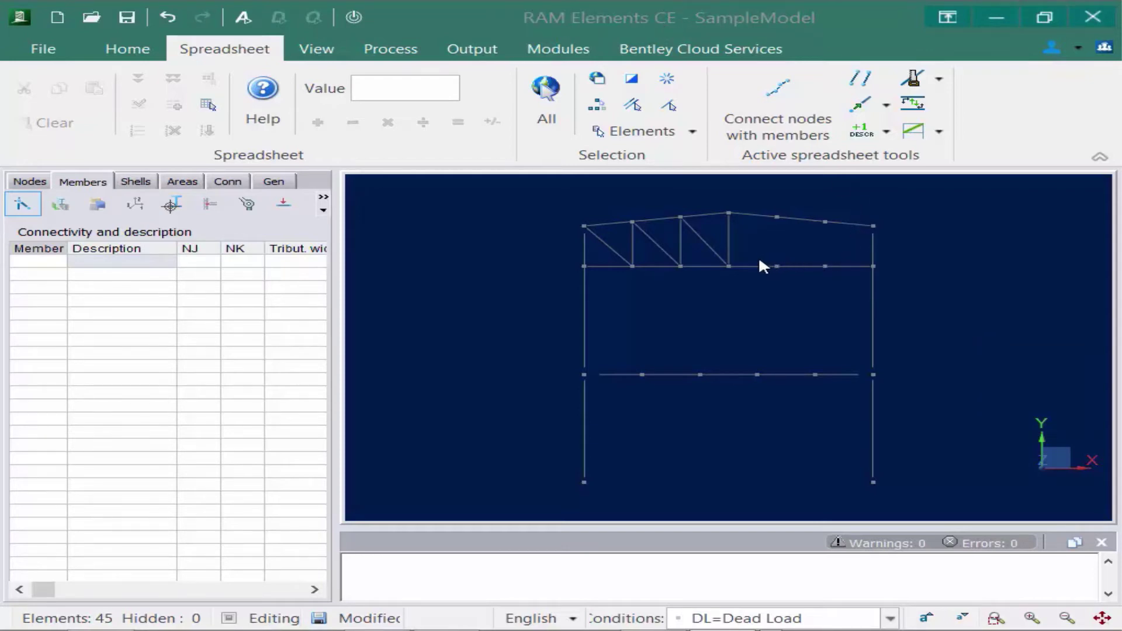
Mirror-copy the truss's left-half web members once about the plane through X = 12 ft with normal i = 1, and clear the selection.
{"action": "left_click_drag", "start_coordinate": [749, 253], "coordinate": [599, 239]}
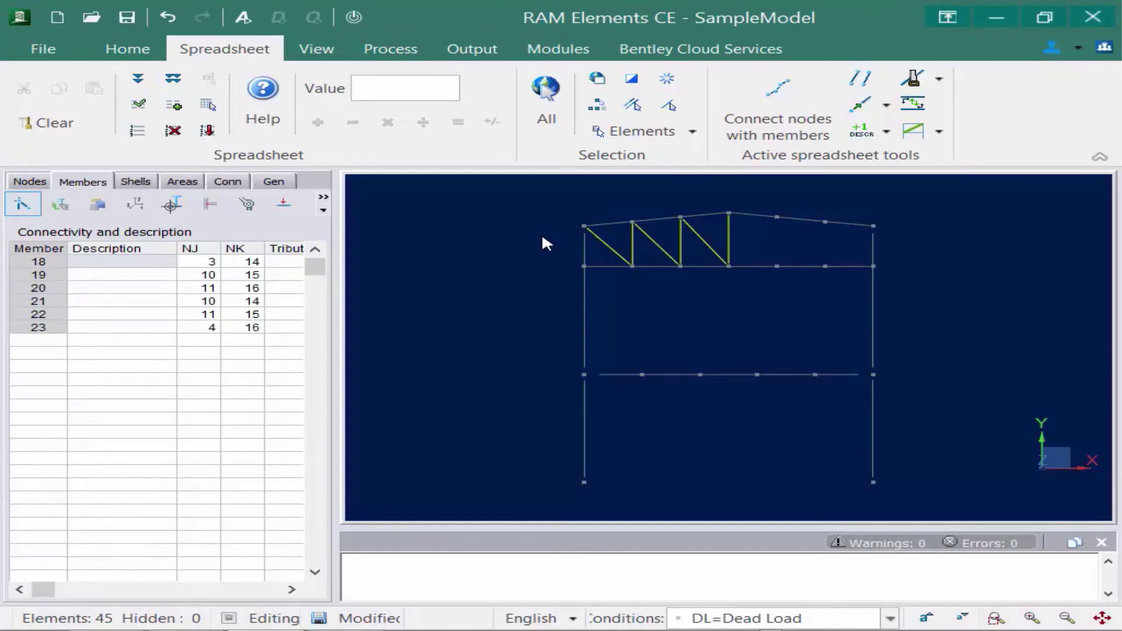
{"action": "left_click", "coordinate": [139, 57]}
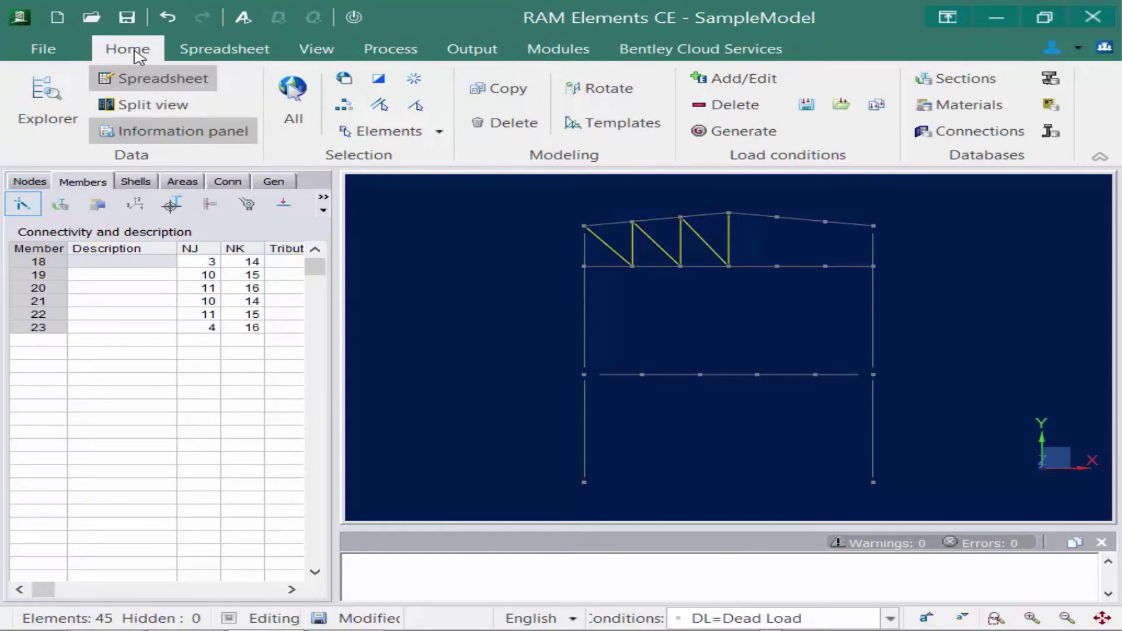
{"action": "left_click", "coordinate": [499, 93]}
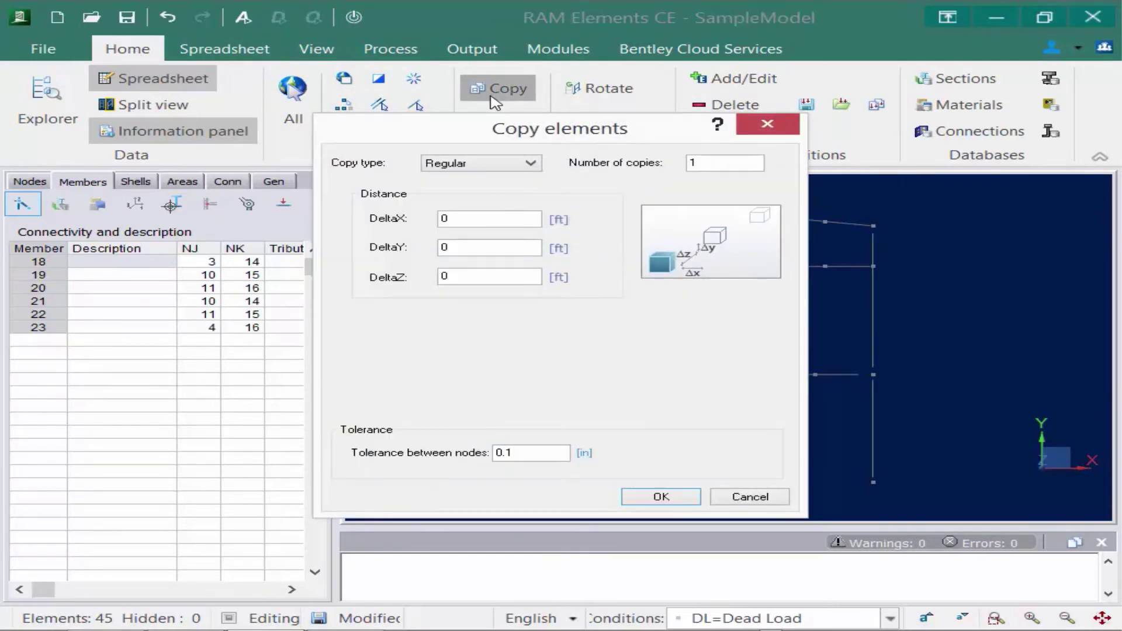
{"action": "left_click", "coordinate": [481, 165]}
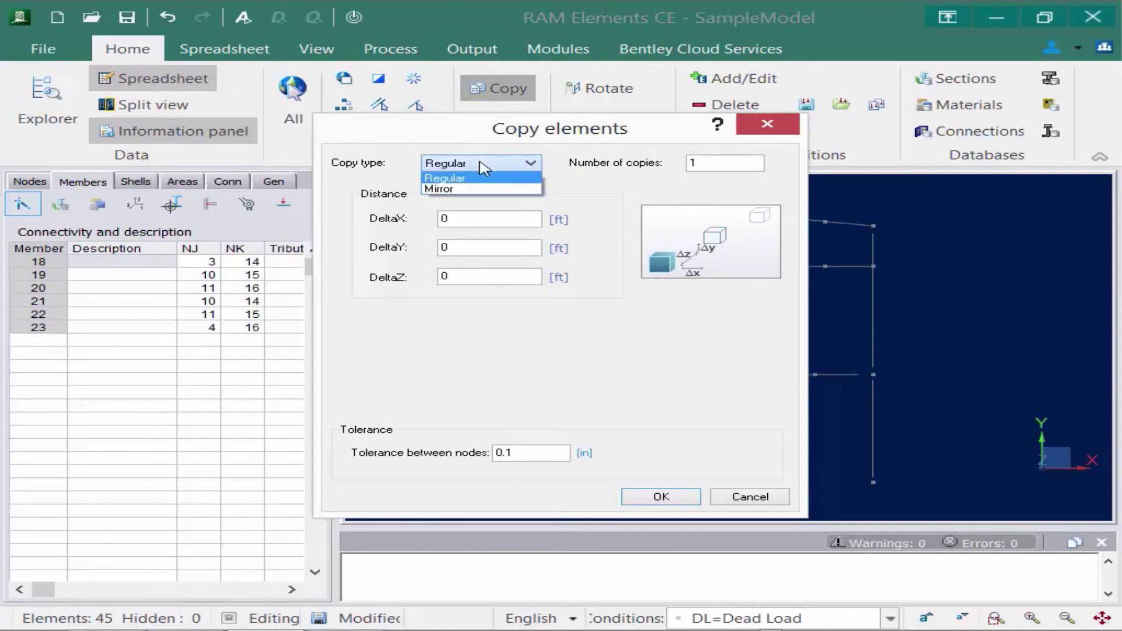
{"action": "left_click", "coordinate": [450, 193]}
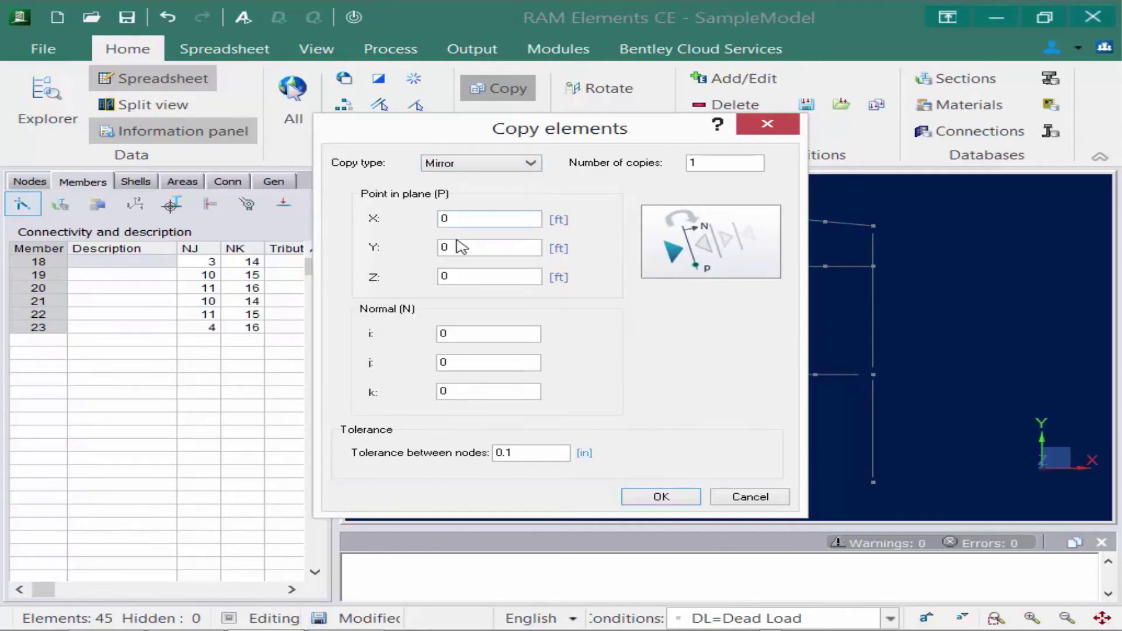
{"action": "double_click", "coordinate": [446, 219]}
{"action": "type", "text": "12"}
{"action": "left_click_drag", "start_coordinate": [459, 333], "coordinate": [382, 320]}
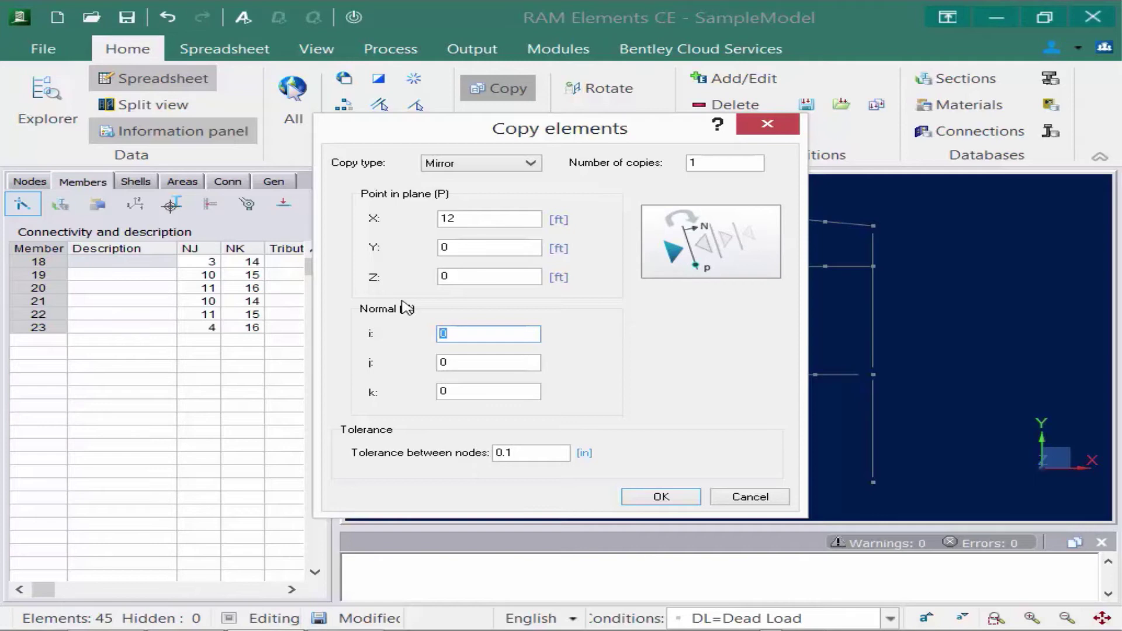
{"action": "type", "text": "1"}
{"action": "left_click", "coordinate": [659, 497]}
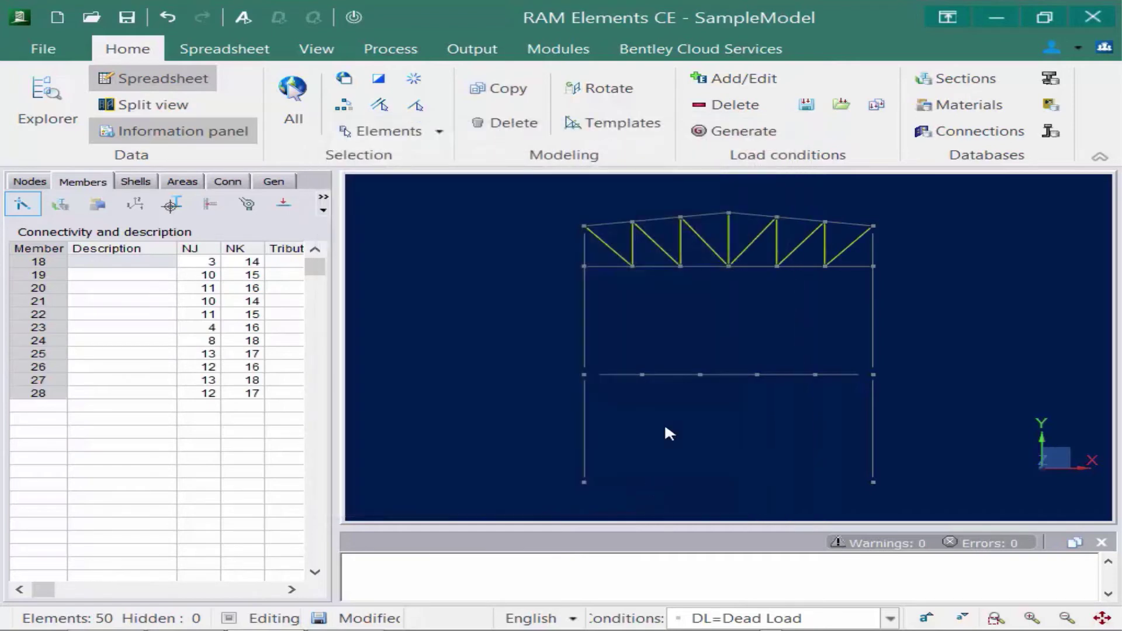
{"action": "left_click", "coordinate": [735, 318]}
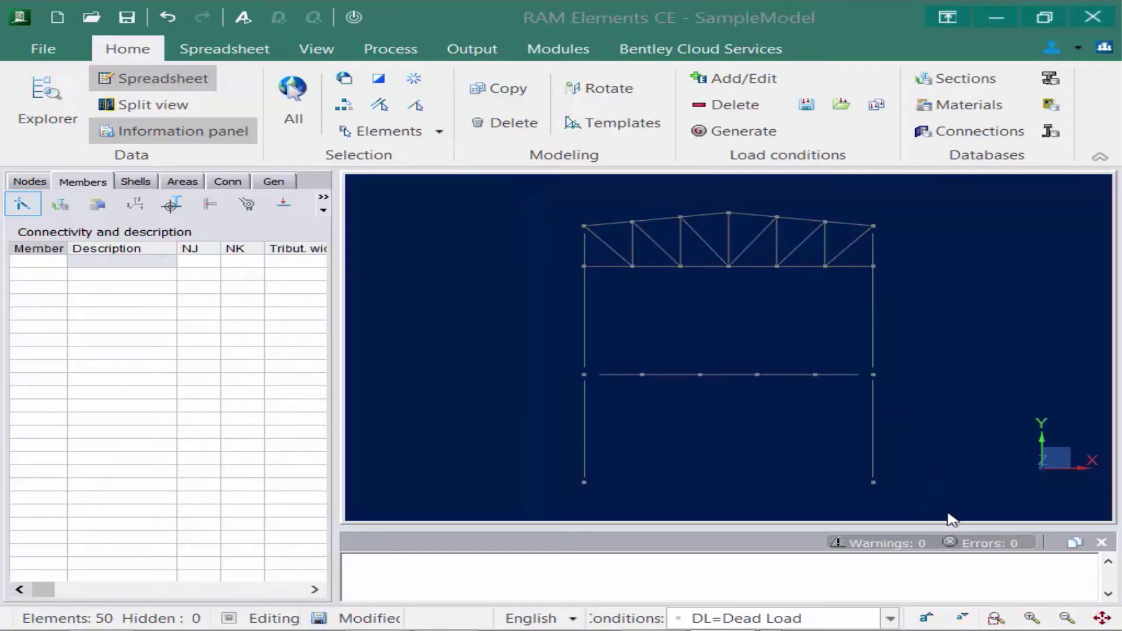
Copy the entire frame with the Regular copy type, making 2 copies at a DeltaZ of 18 ft.
{"action": "left_click_drag", "start_coordinate": [942, 510], "coordinate": [519, 188]}
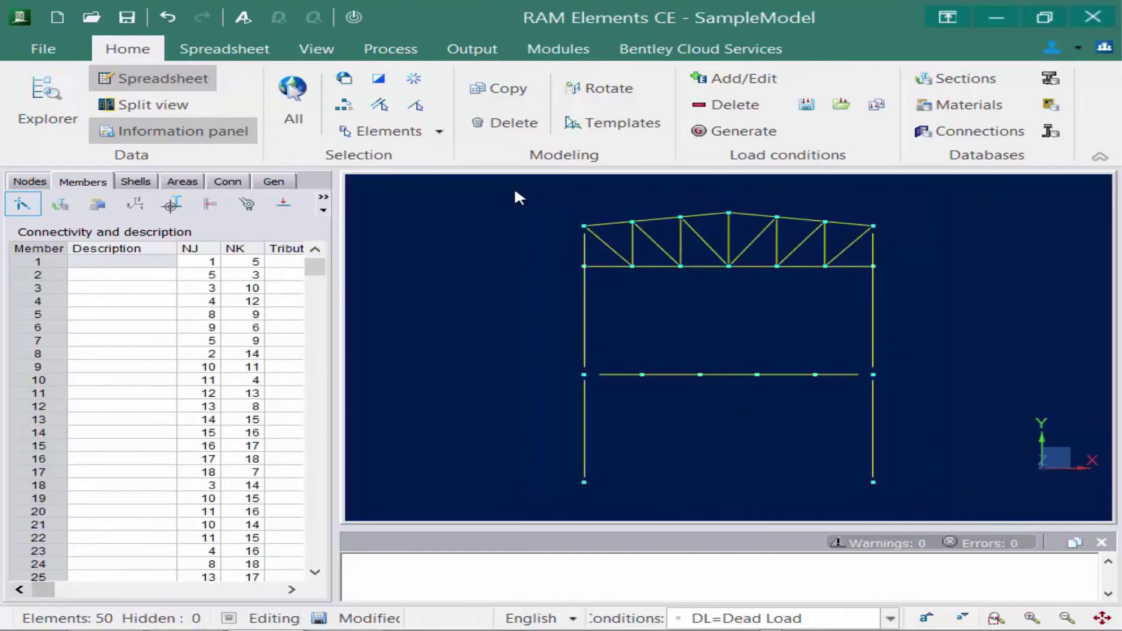
{"action": "left_click", "coordinate": [502, 91]}
{"action": "left_click", "coordinate": [438, 164]}
{"action": "left_click", "coordinate": [439, 178]}
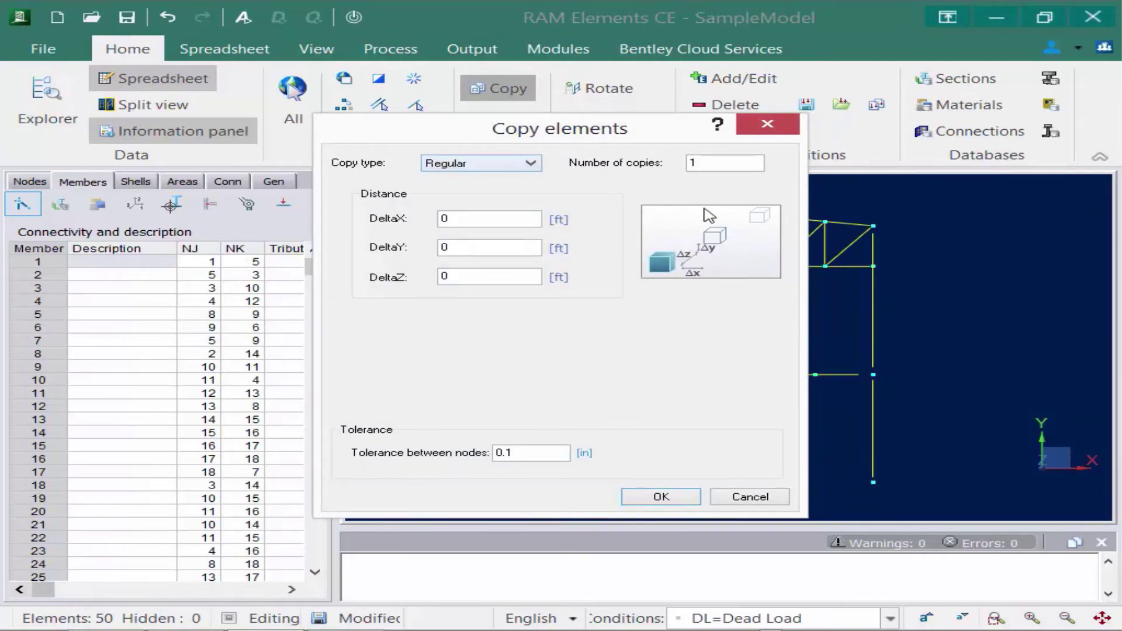
{"action": "left_click_drag", "start_coordinate": [701, 161], "coordinate": [664, 158]}
{"action": "type", "text": "2"}
{"action": "left_click", "coordinate": [464, 277]}
{"action": "left_click_drag", "start_coordinate": [476, 273], "coordinate": [405, 277]}
{"action": "type", "text": "18"}
{"action": "left_click", "coordinate": [649, 498]}
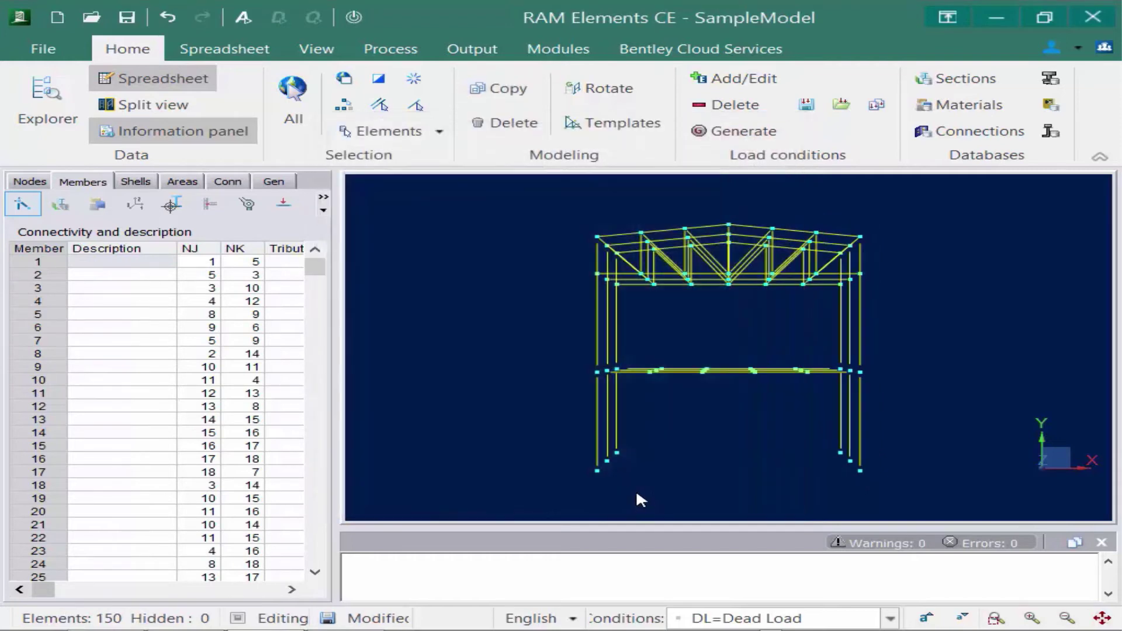
In isometric view, generate longitudinal members in z and -z from the middle frame's floor, lower-truss end and top-chord nodes, then clear the selection.
{"action": "right_click", "coordinate": [894, 347]}
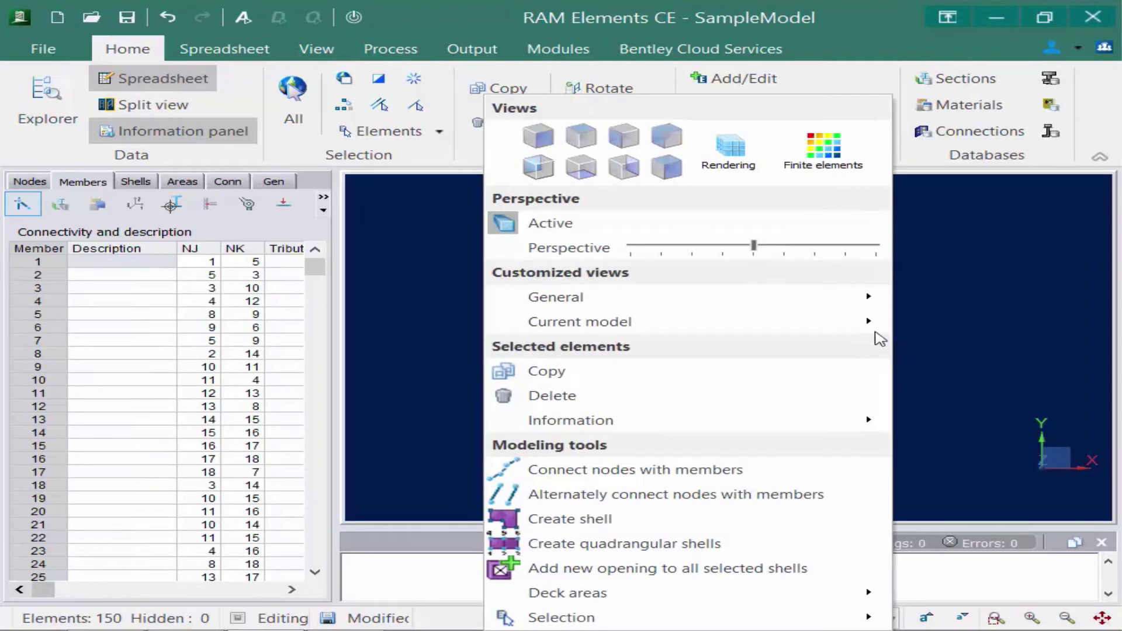
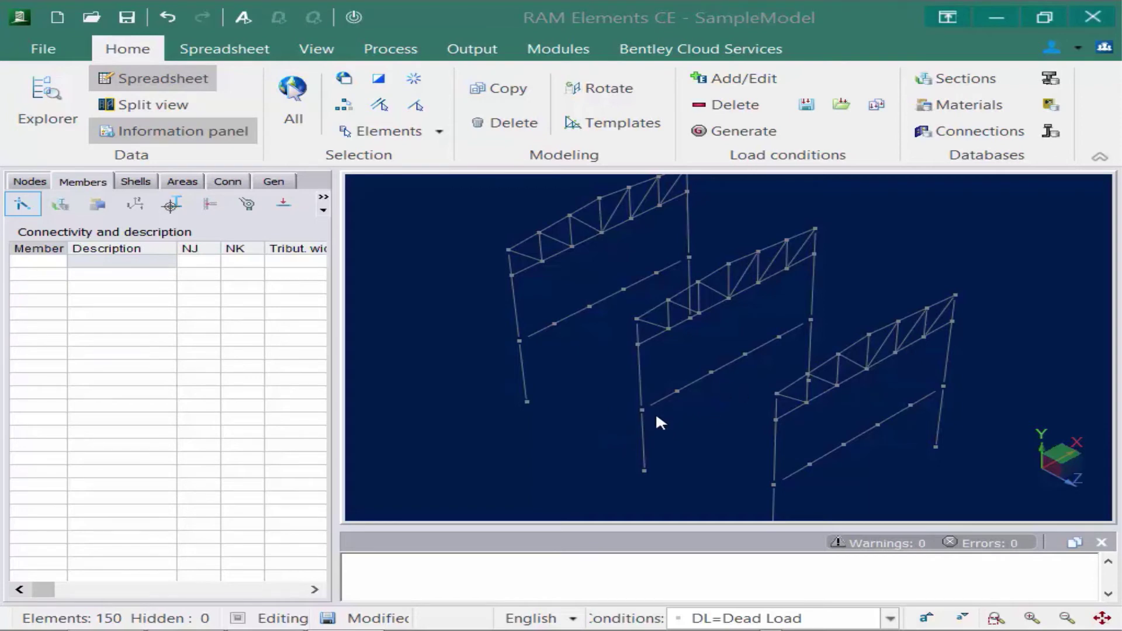
{"action": "left_click", "coordinate": [643, 410]}
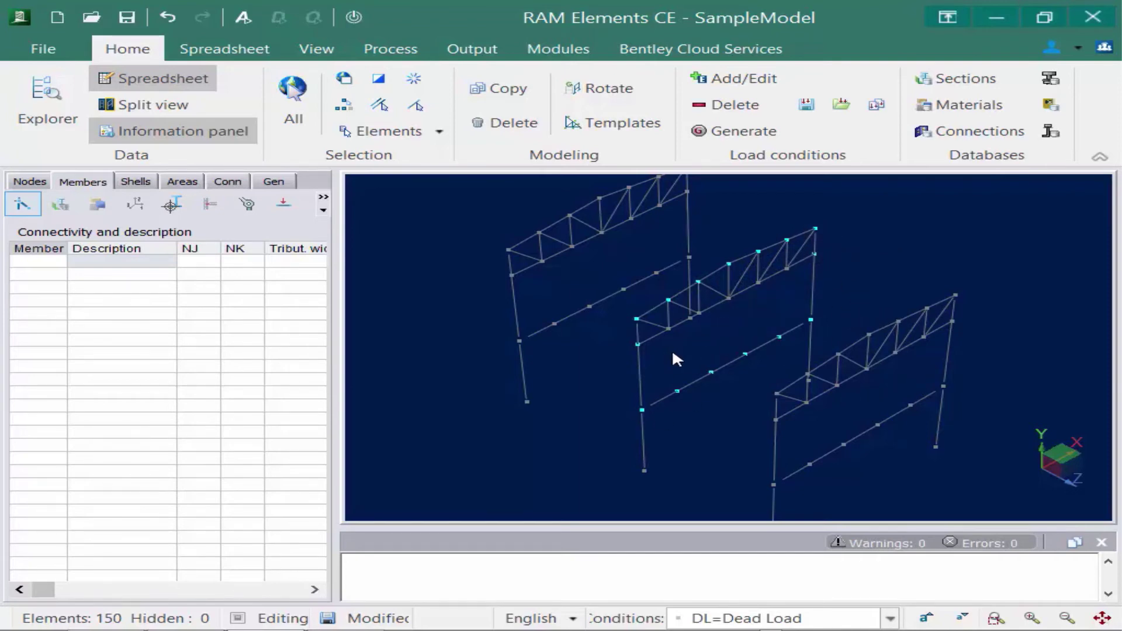
{"action": "left_click", "coordinate": [225, 50]}
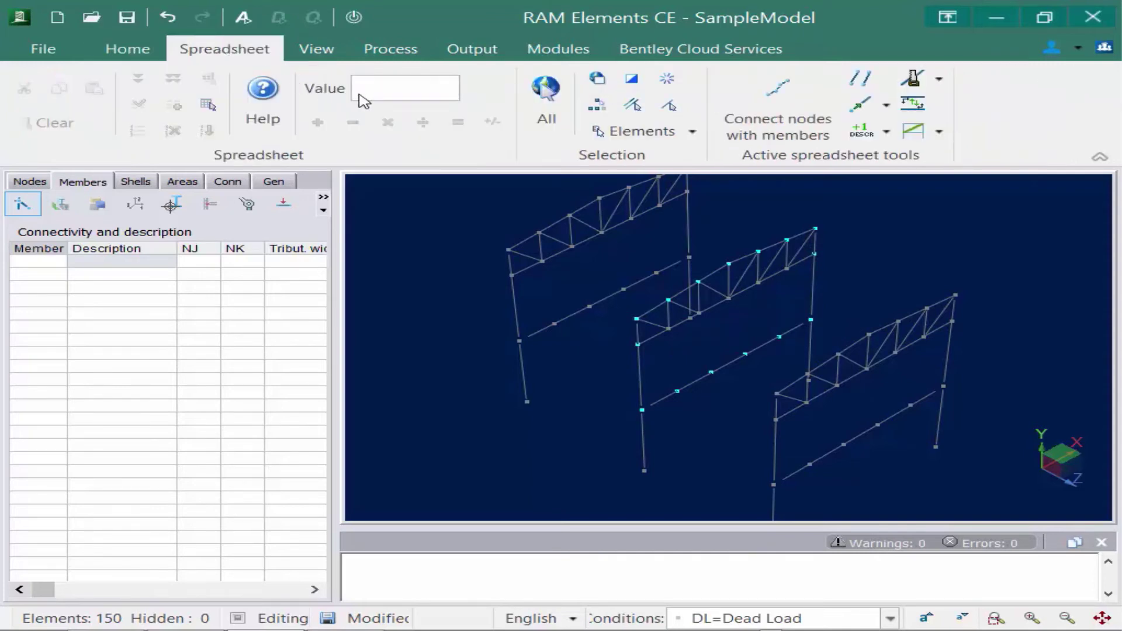
{"action": "left_click", "coordinate": [887, 107]}
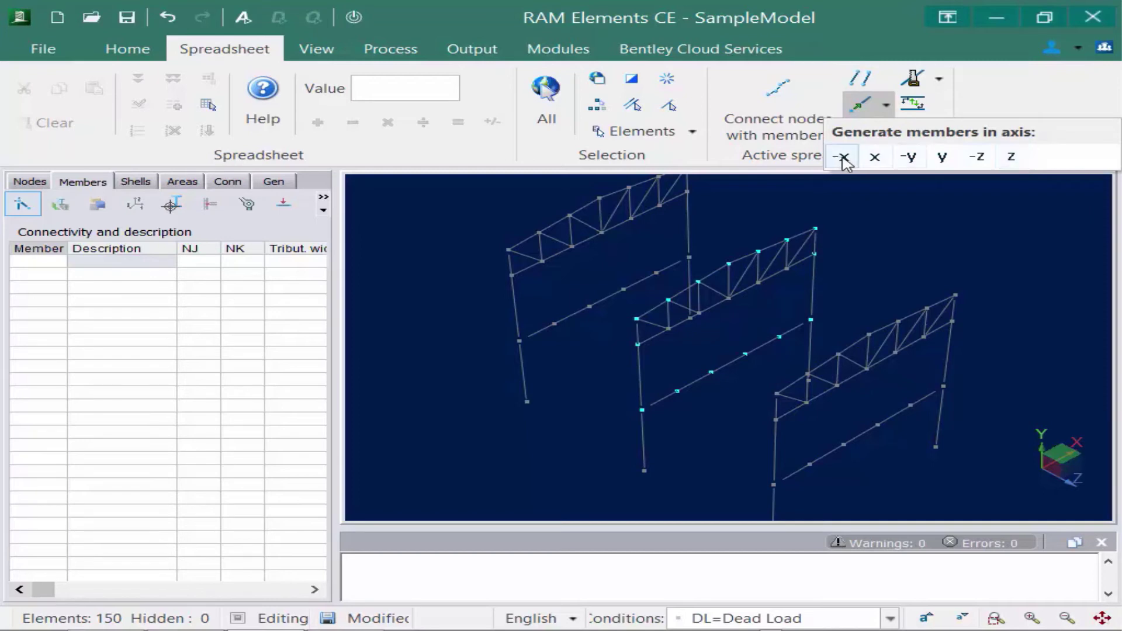
{"action": "left_click", "coordinate": [1011, 159]}
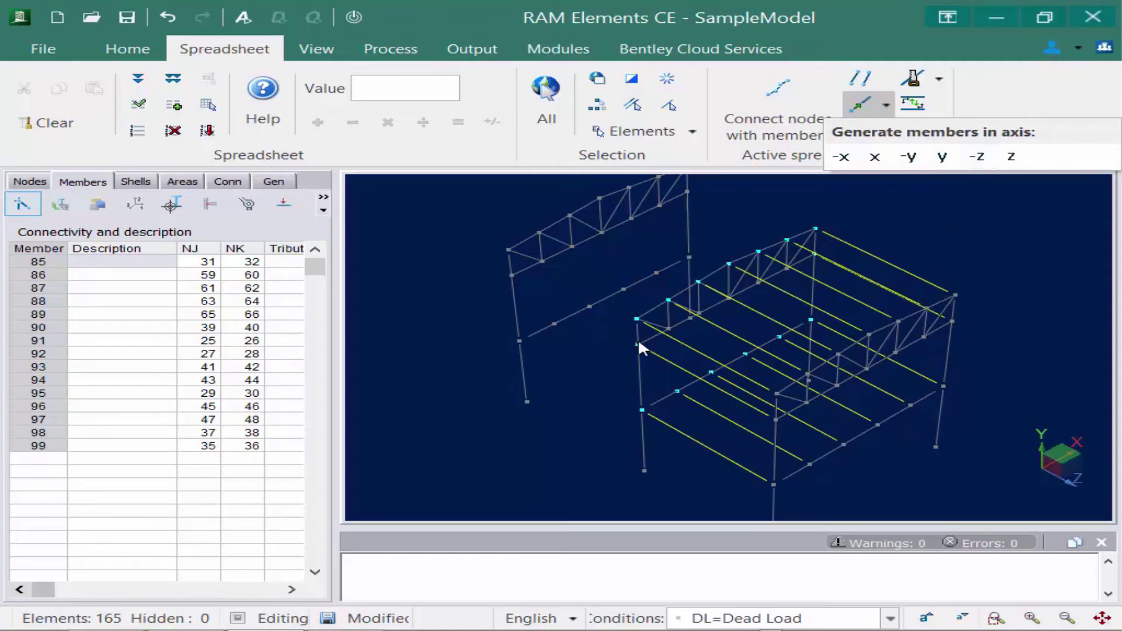
{"action": "left_click", "coordinate": [976, 157]}
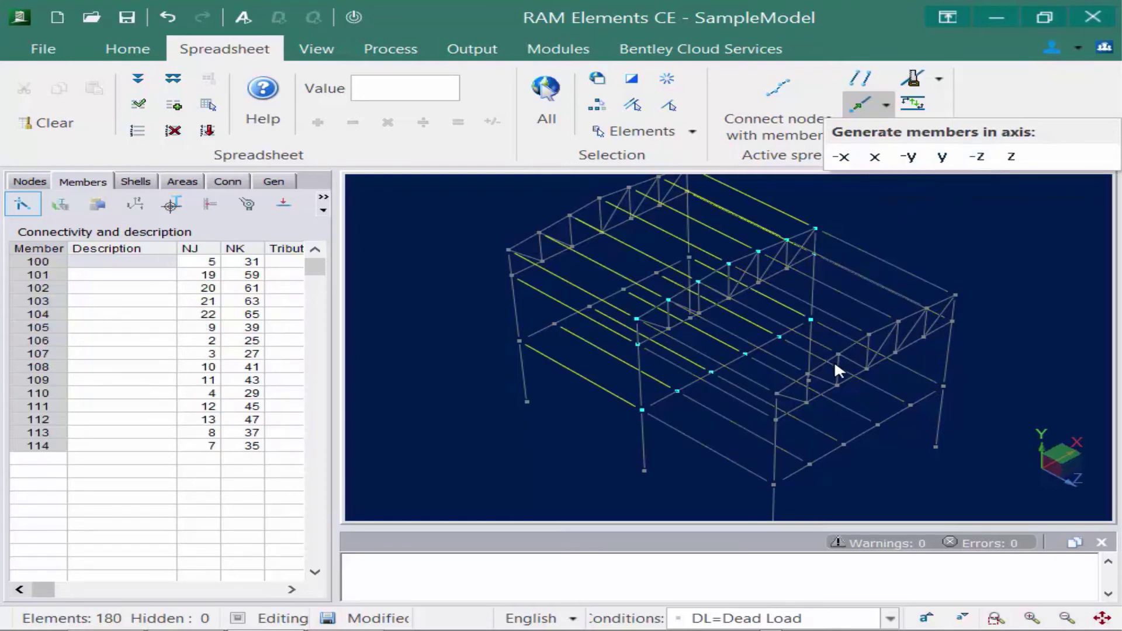
{"action": "left_click", "coordinate": [946, 219]}
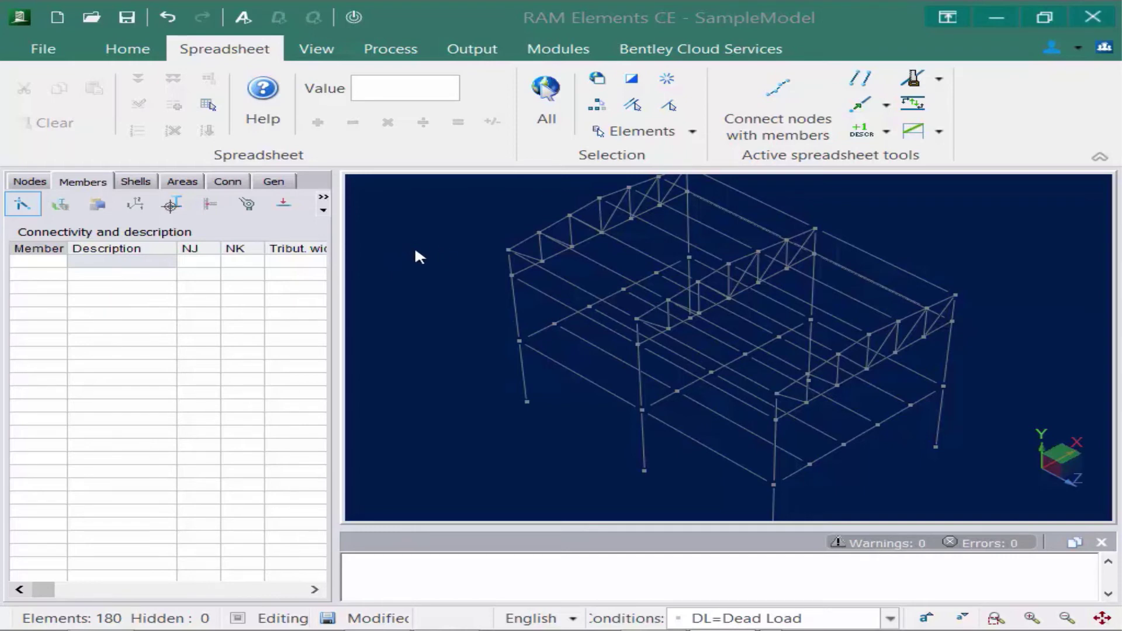
Isolate the positive-X side wall by selecting it in plan view and hiding everything else, show it in side elevation and clear the selection.
{"action": "right_click", "coordinate": [398, 260]}
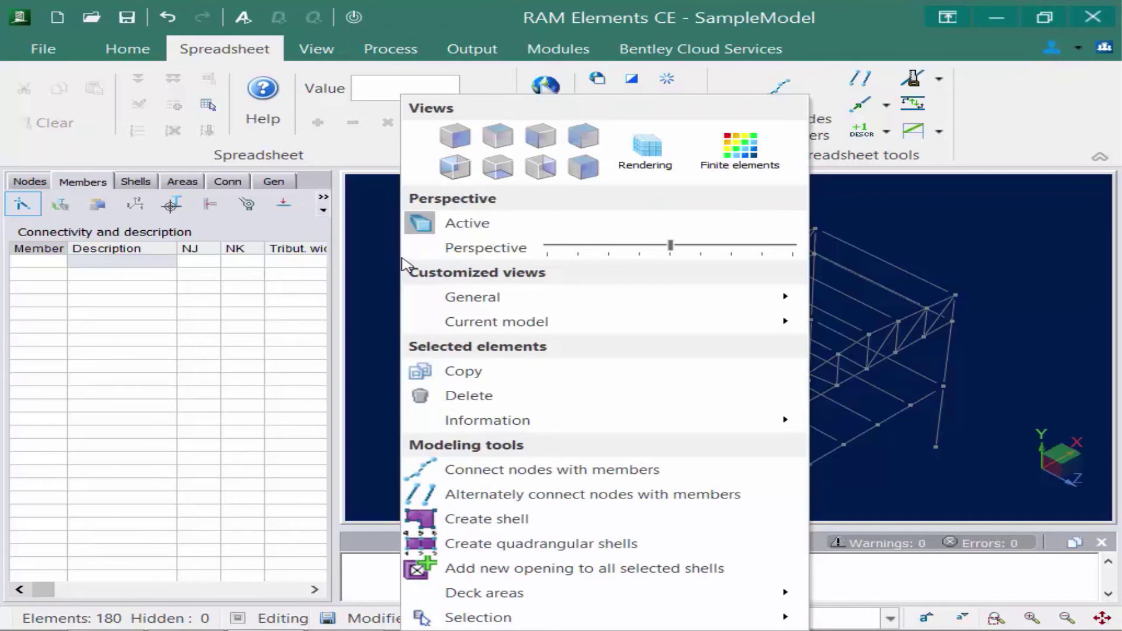
{"action": "left_click", "coordinate": [495, 139]}
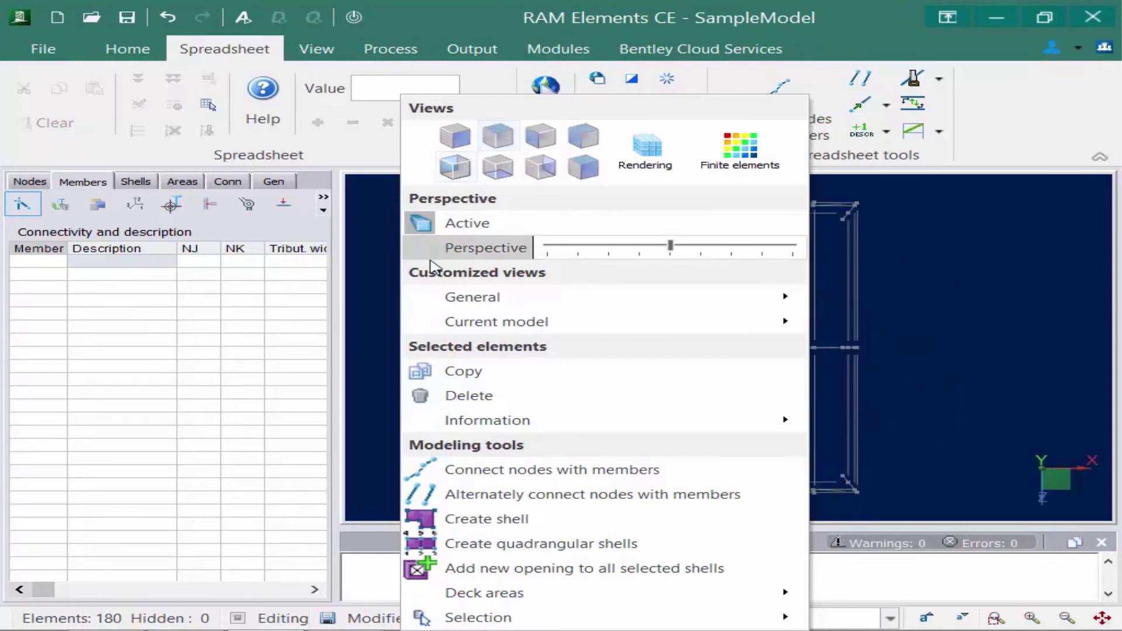
{"action": "left_click", "coordinate": [938, 309]}
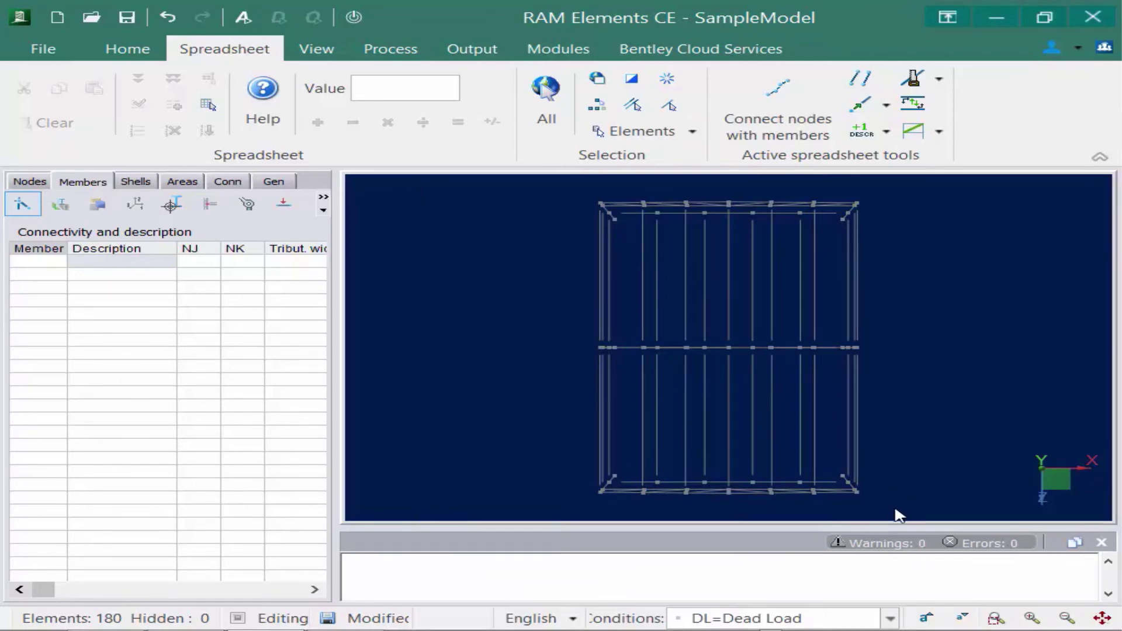
{"action": "left_click_drag", "start_coordinate": [896, 508], "coordinate": [830, 190]}
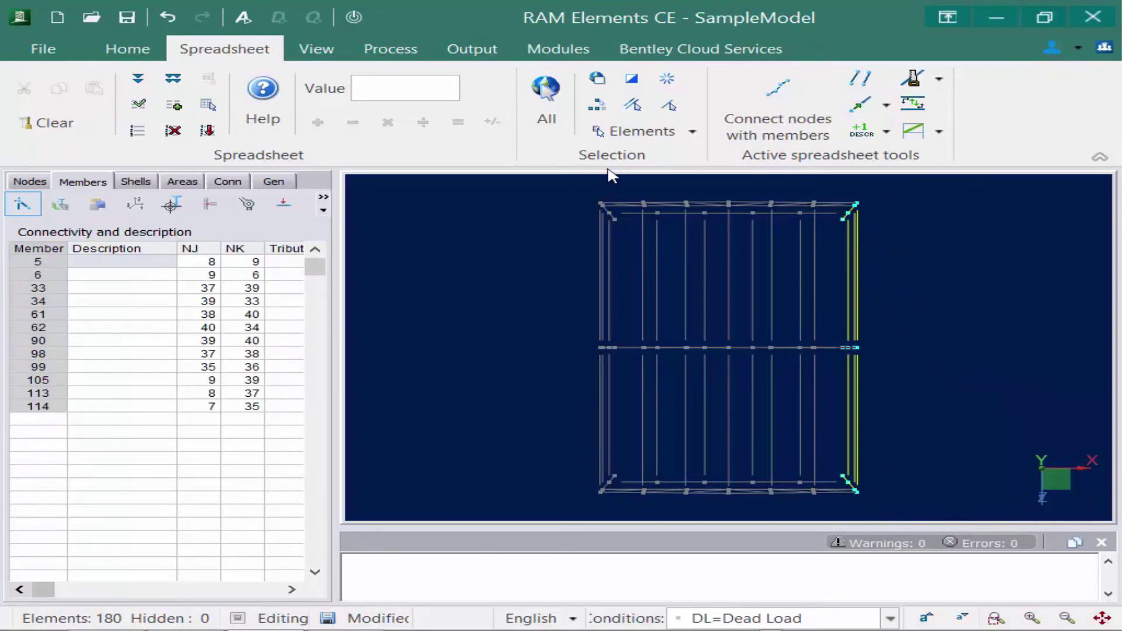
{"action": "left_click", "coordinate": [601, 80]}
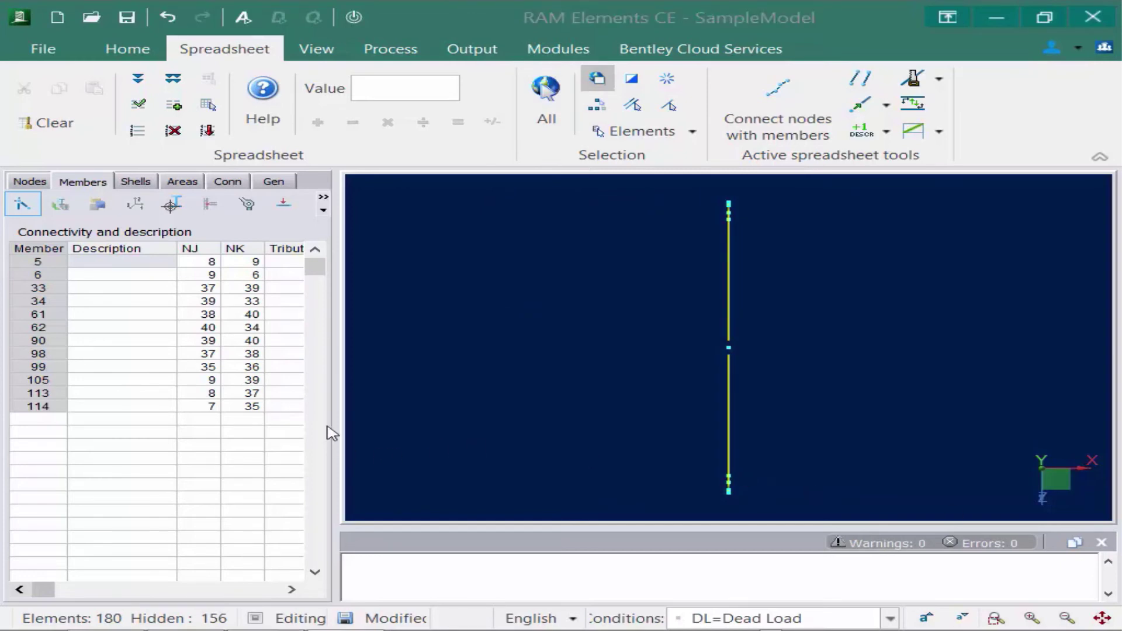
{"action": "right_click", "coordinate": [542, 359]}
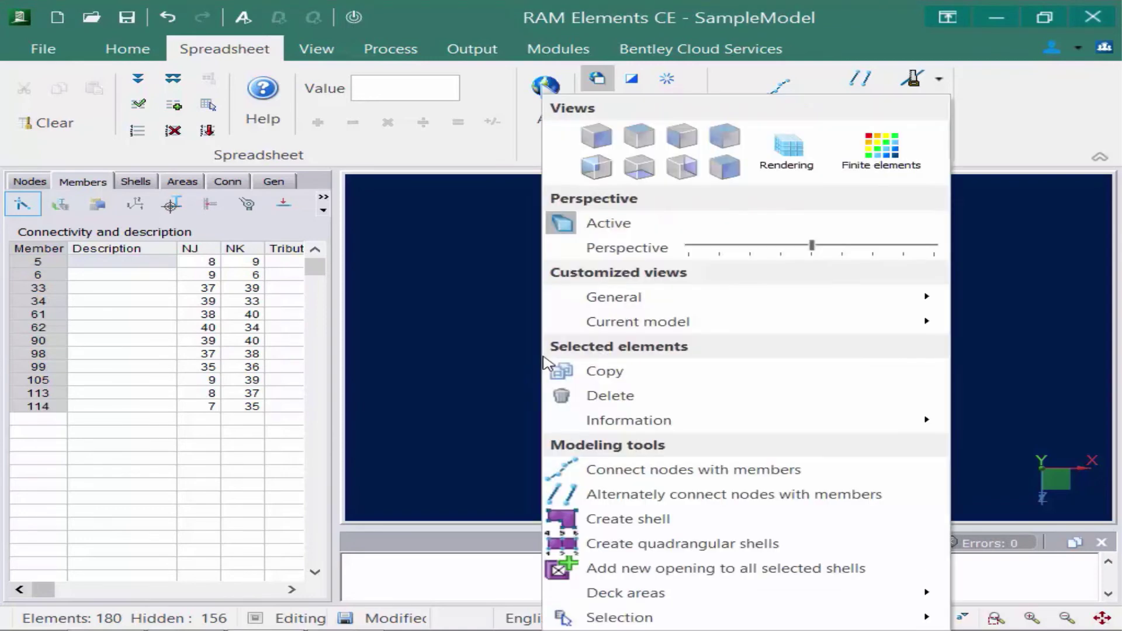
{"action": "left_click", "coordinate": [598, 139]}
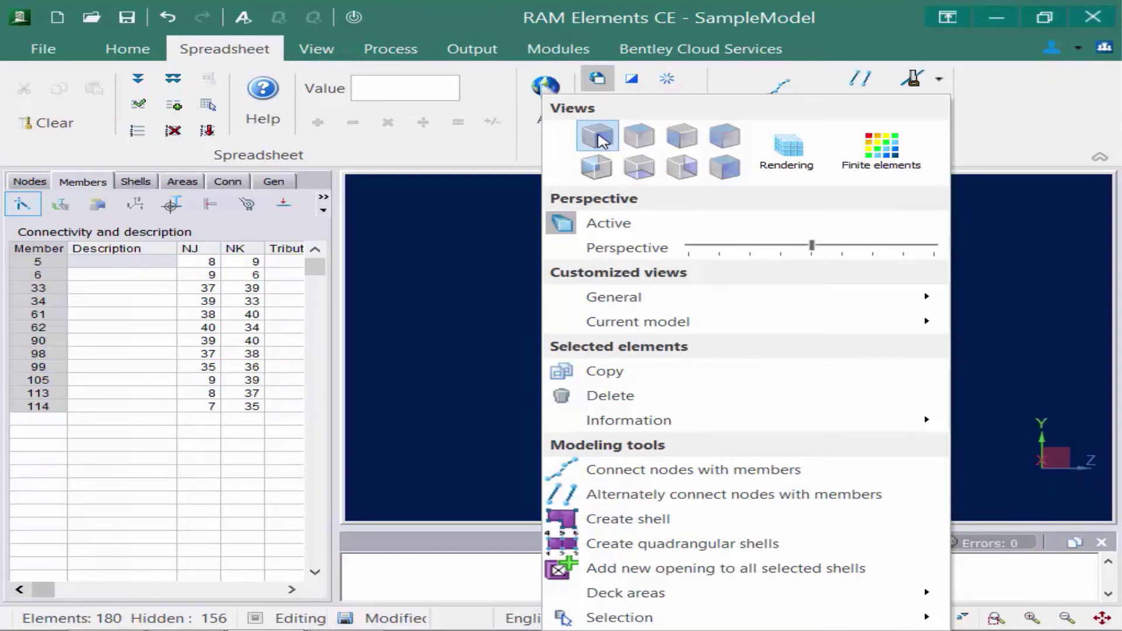
{"action": "left_click", "coordinate": [430, 246]}
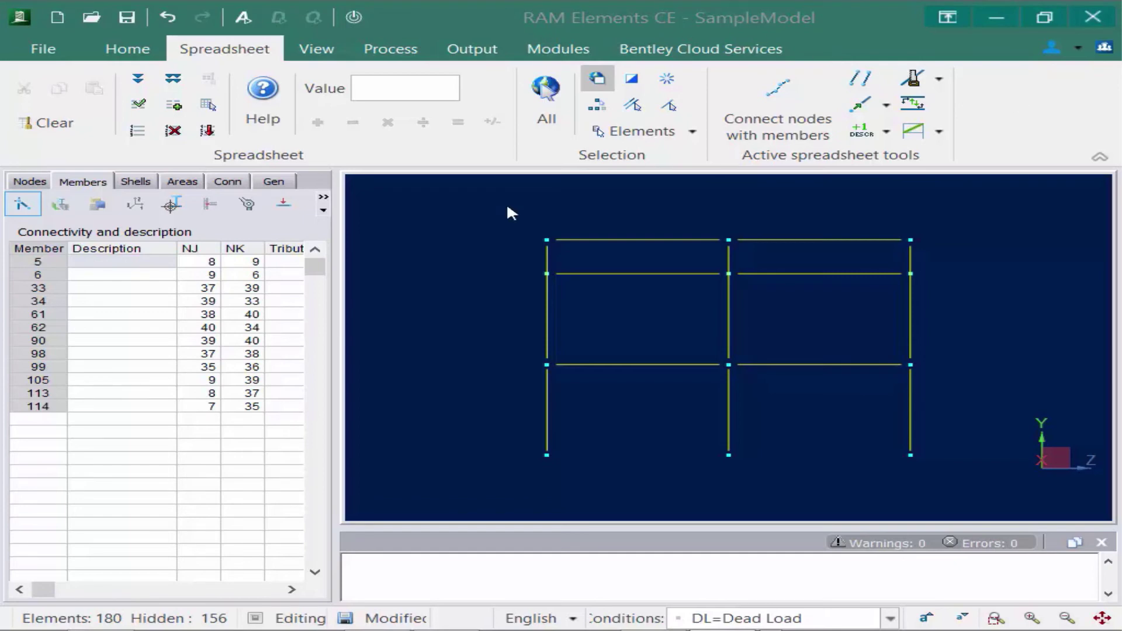
{"action": "left_click", "coordinate": [437, 294]}
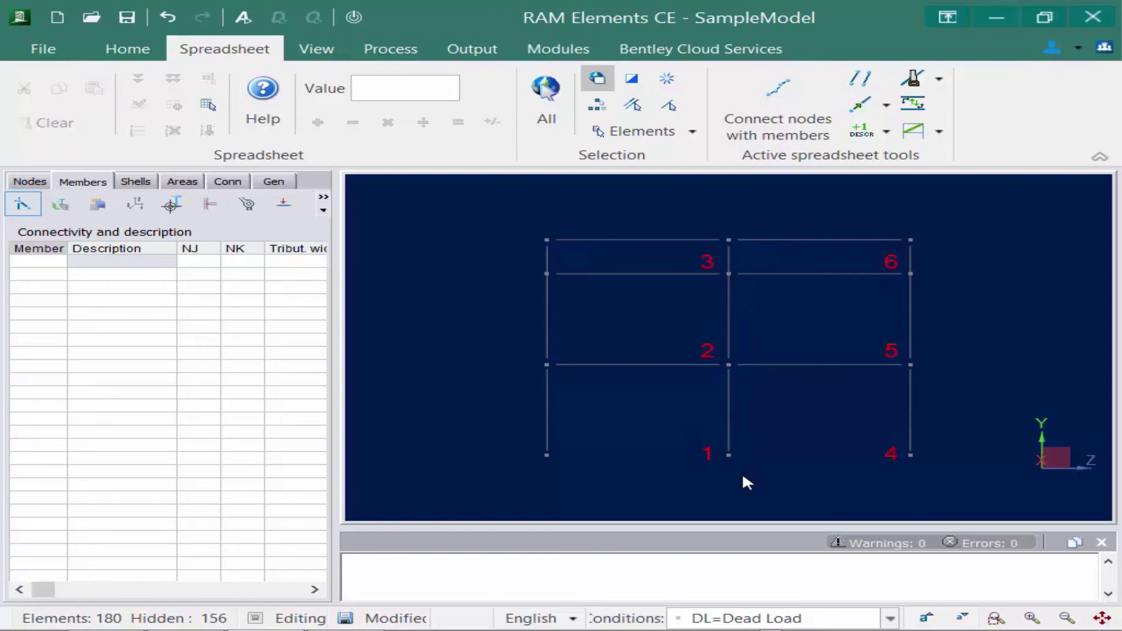
Add connected X braces to the two lower panels of the side wall's positive-Z bay, using the six surrounding nodes.
{"action": "left_click", "coordinate": [728, 454]}
{"action": "left_click", "coordinate": [724, 365]}
{"action": "left_click_drag", "start_coordinate": [933, 471], "coordinate": [880, 436]}
{"action": "left_click_drag", "start_coordinate": [944, 388], "coordinate": [873, 339]}
{"action": "left_click_drag", "start_coordinate": [929, 288], "coordinate": [883, 260]}
{"action": "left_click", "coordinate": [941, 135]}
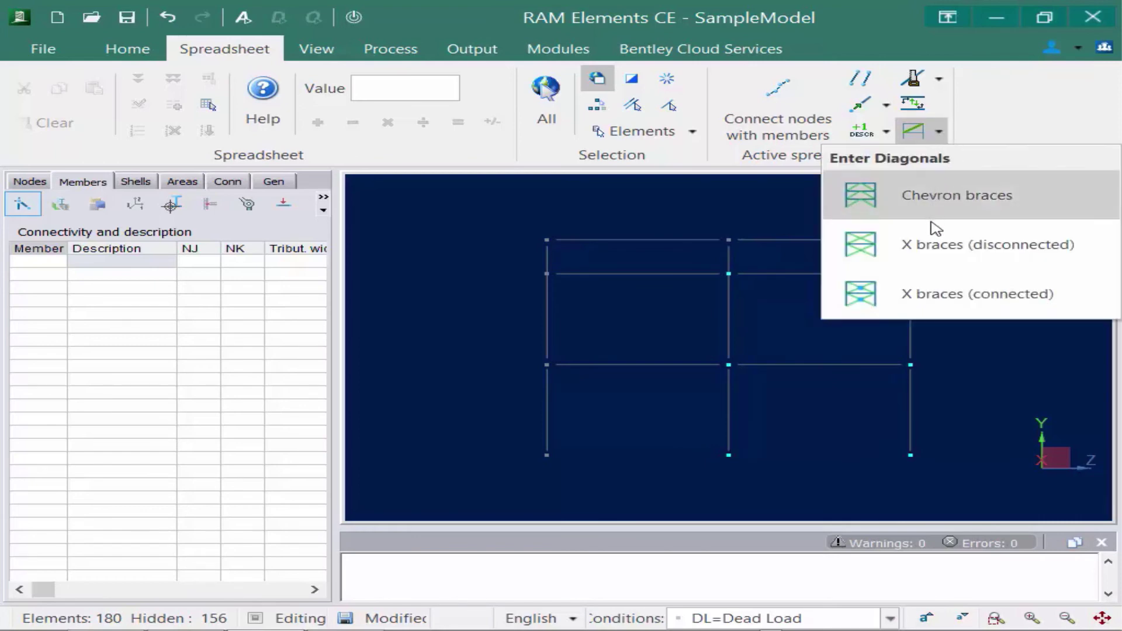
{"action": "left_click", "coordinate": [916, 293]}
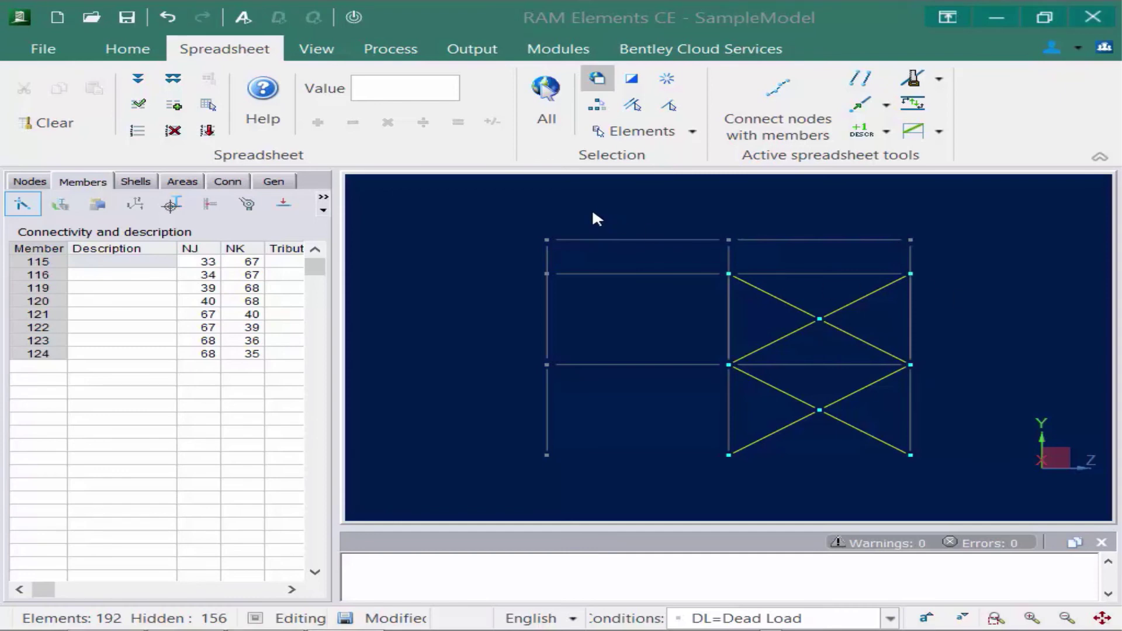
Unhide the rest of the model, view it isometrically and clear the brace selection.
{"action": "left_click", "coordinate": [599, 83]}
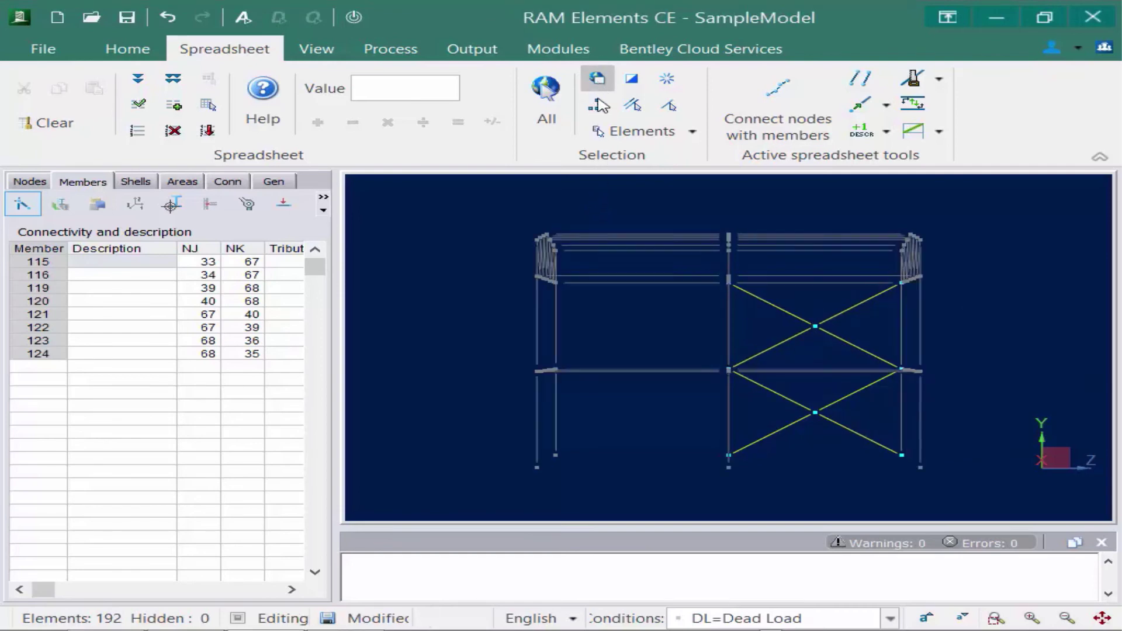
{"action": "right_click", "coordinate": [491, 221]}
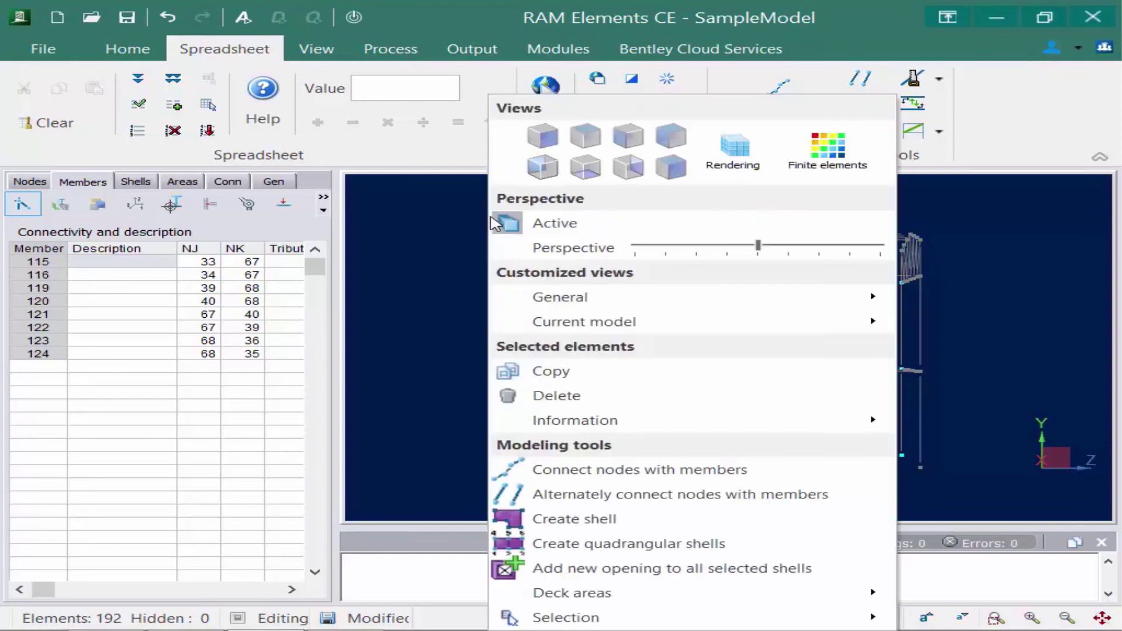
{"action": "left_click", "coordinate": [671, 135]}
{"action": "left_click", "coordinate": [416, 282]}
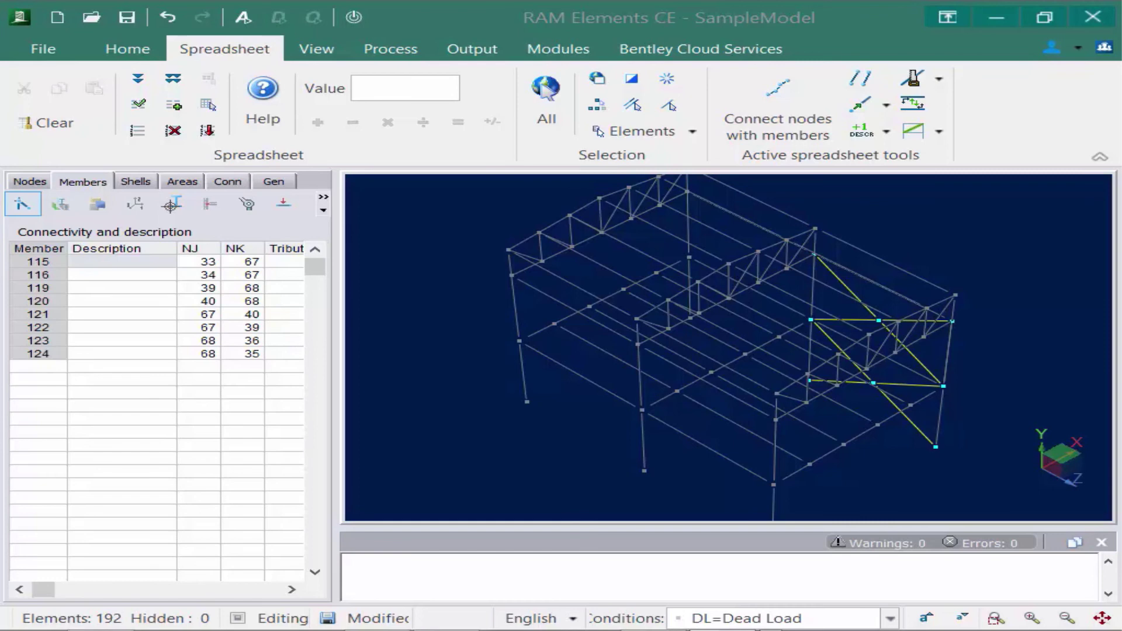
{"action": "left_click", "coordinate": [402, 232]}
Isolate the positive-X side wall by selecting it in plan view and hiding everything else, then clear its selection in side elevation.
{"action": "right_click", "coordinate": [401, 229]}
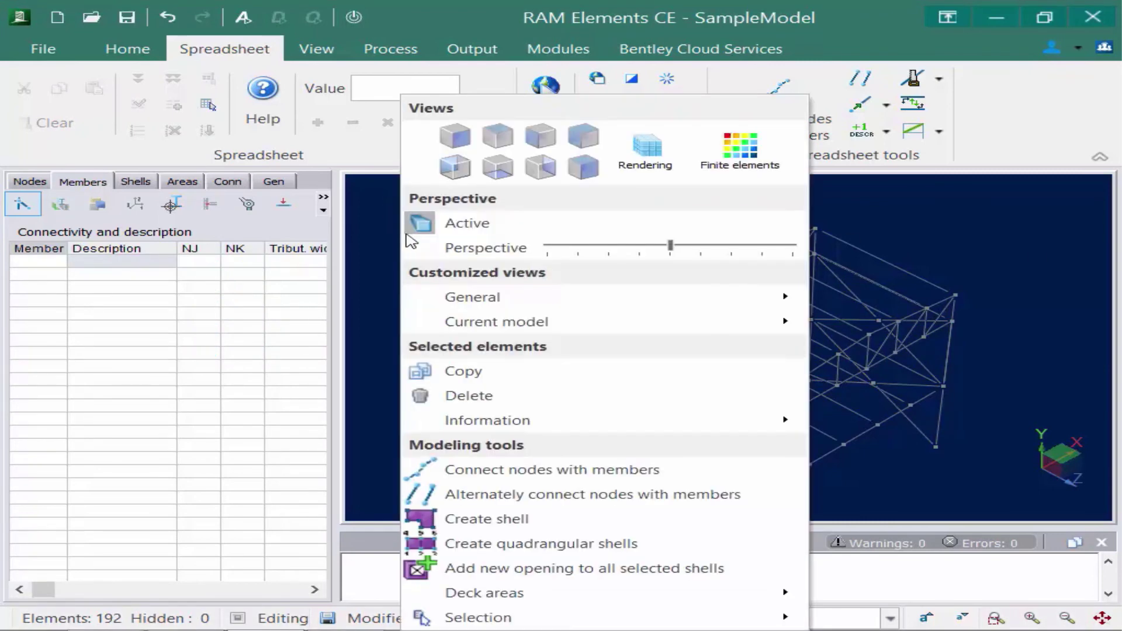
{"action": "left_click", "coordinate": [498, 136]}
{"action": "left_click", "coordinate": [396, 250]}
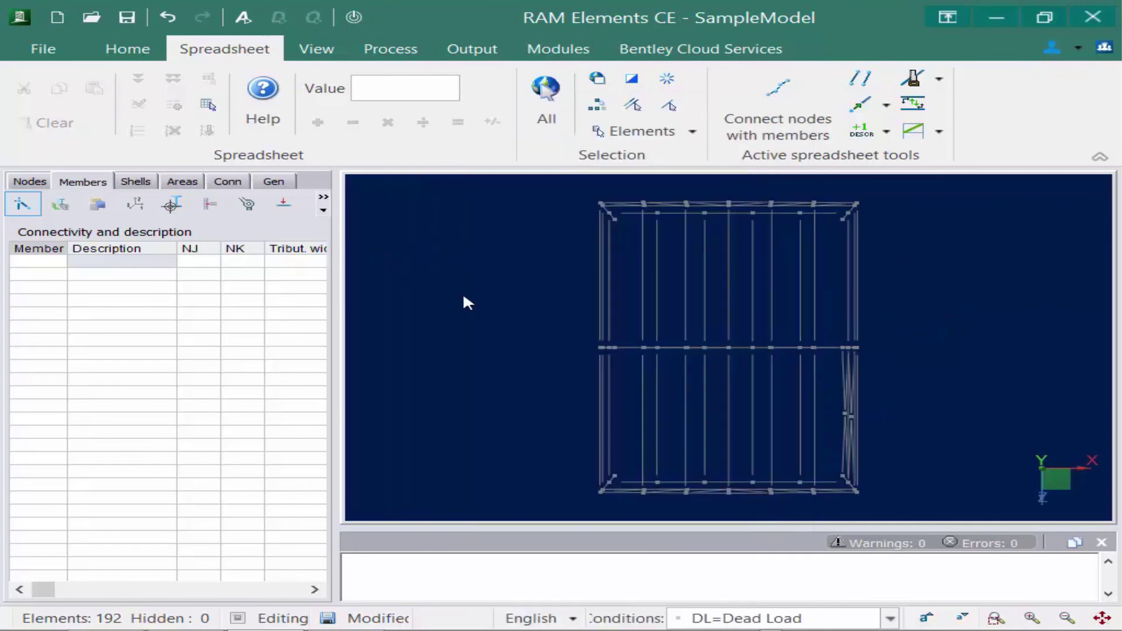
{"action": "left_click_drag", "start_coordinate": [886, 502], "coordinate": [826, 187]}
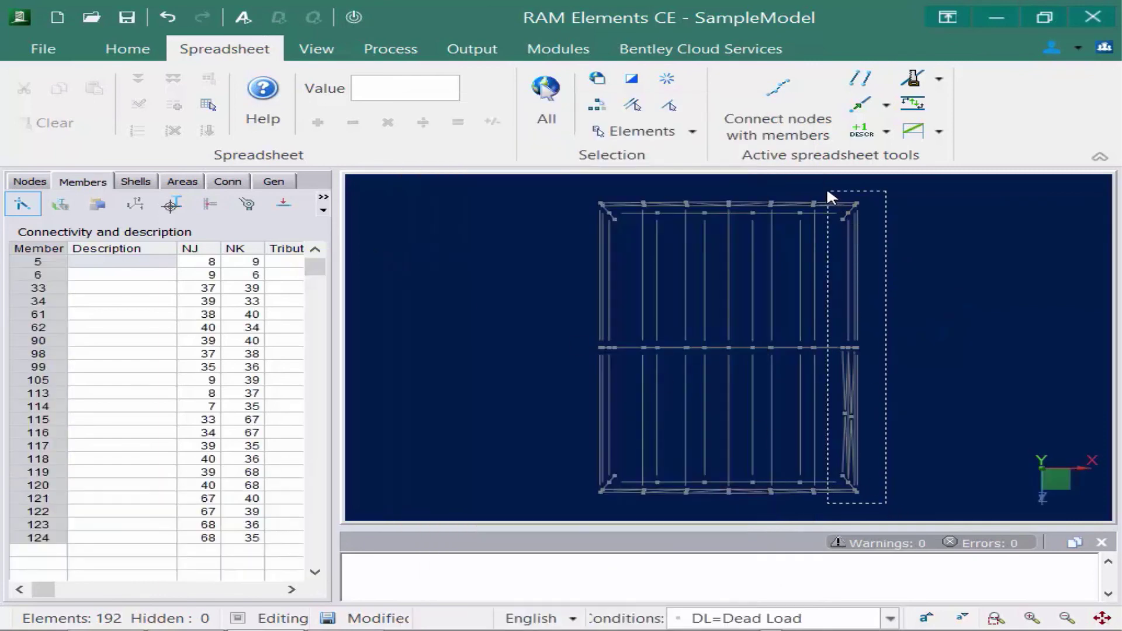
{"action": "left_click", "coordinate": [597, 78]}
{"action": "right_click", "coordinate": [477, 259]}
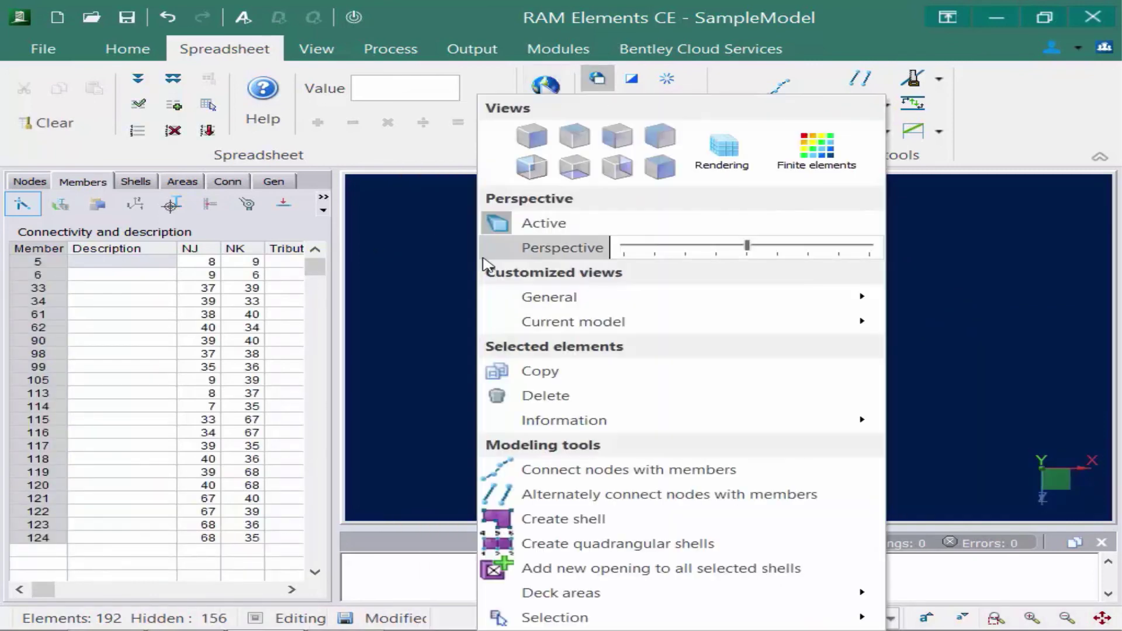
{"action": "left_click", "coordinate": [531, 136]}
{"action": "left_click", "coordinate": [942, 244]}
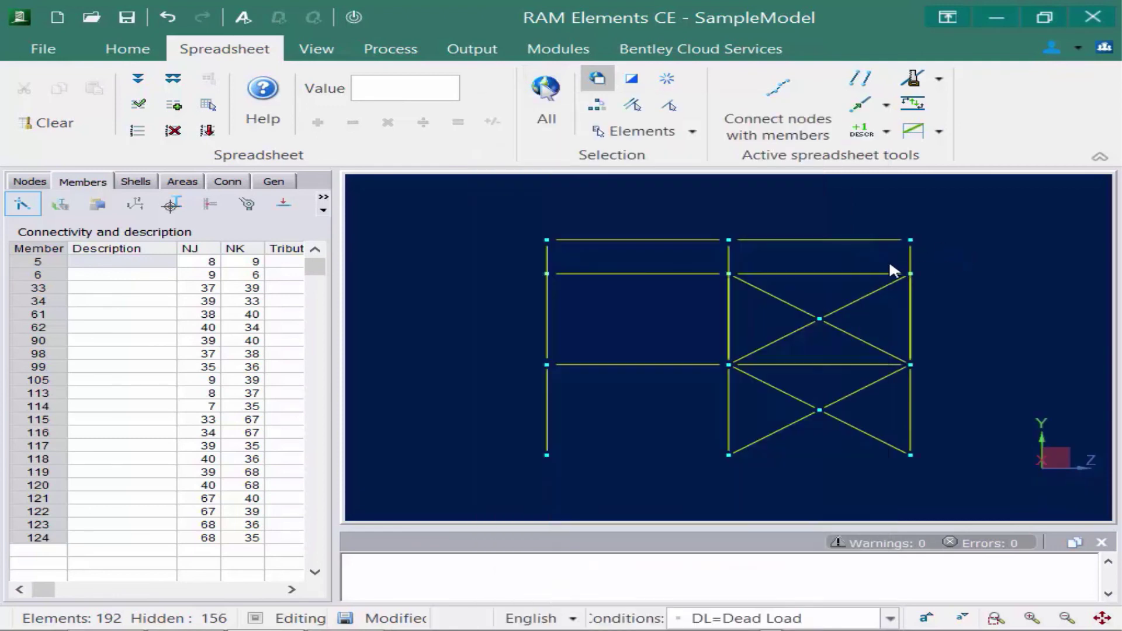
{"action": "left_click", "coordinate": [848, 279]}
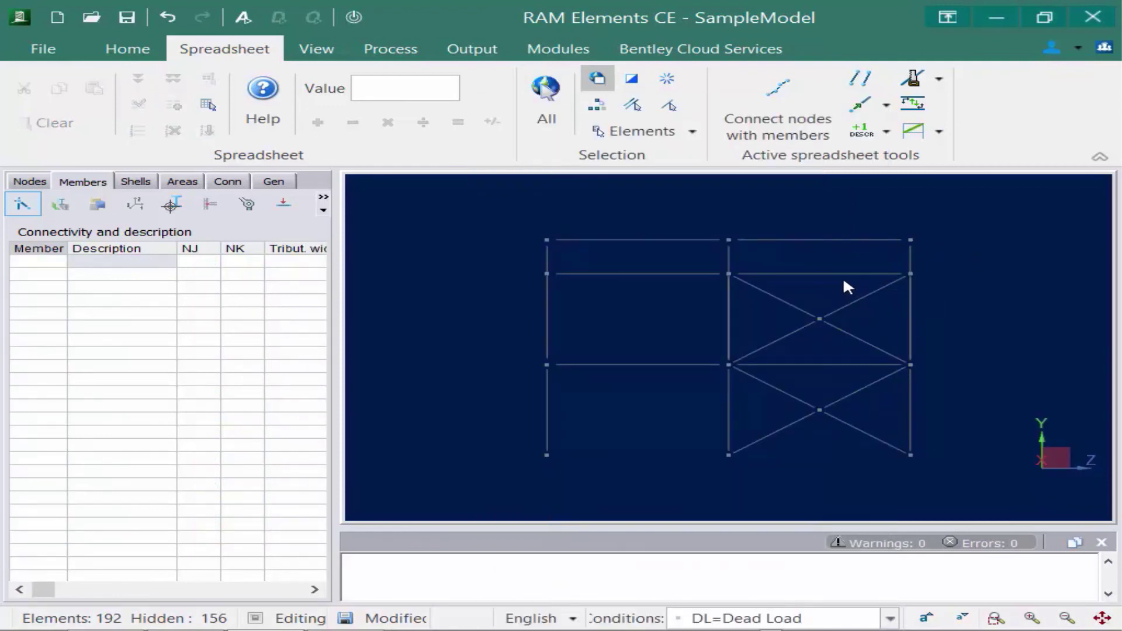
Split the side wall's four upper longitudinal members, two per bay, into 2 segments each using the Segment members option.
{"action": "left_click", "coordinate": [841, 273]}
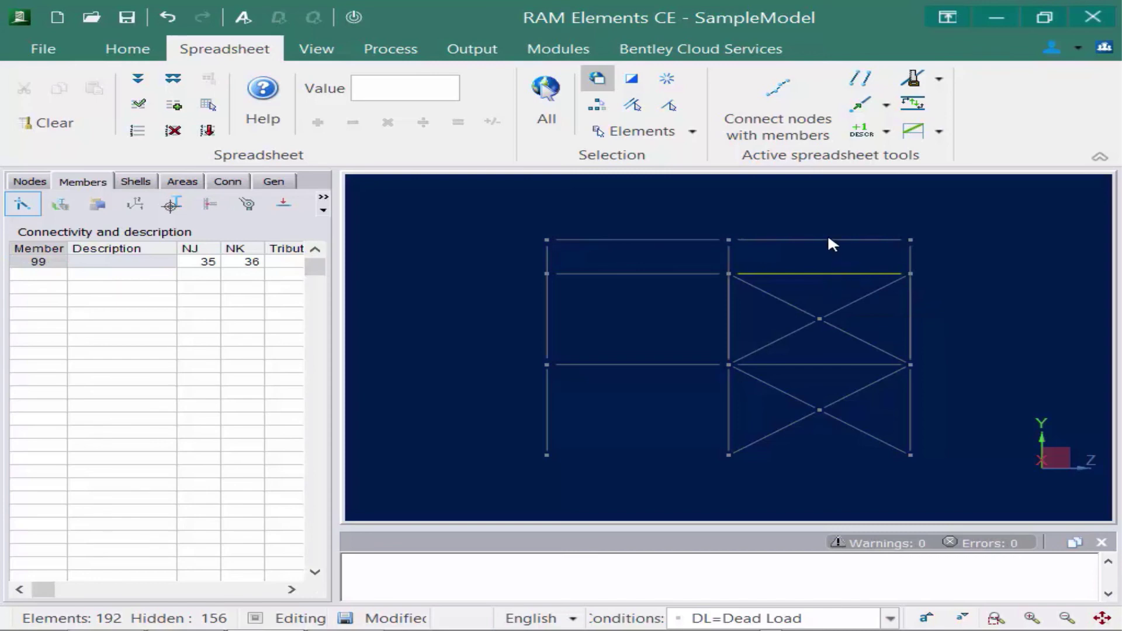
{"action": "left_click", "coordinate": [784, 240]}
{"action": "left_click_drag", "start_coordinate": [696, 291], "coordinate": [616, 200]}
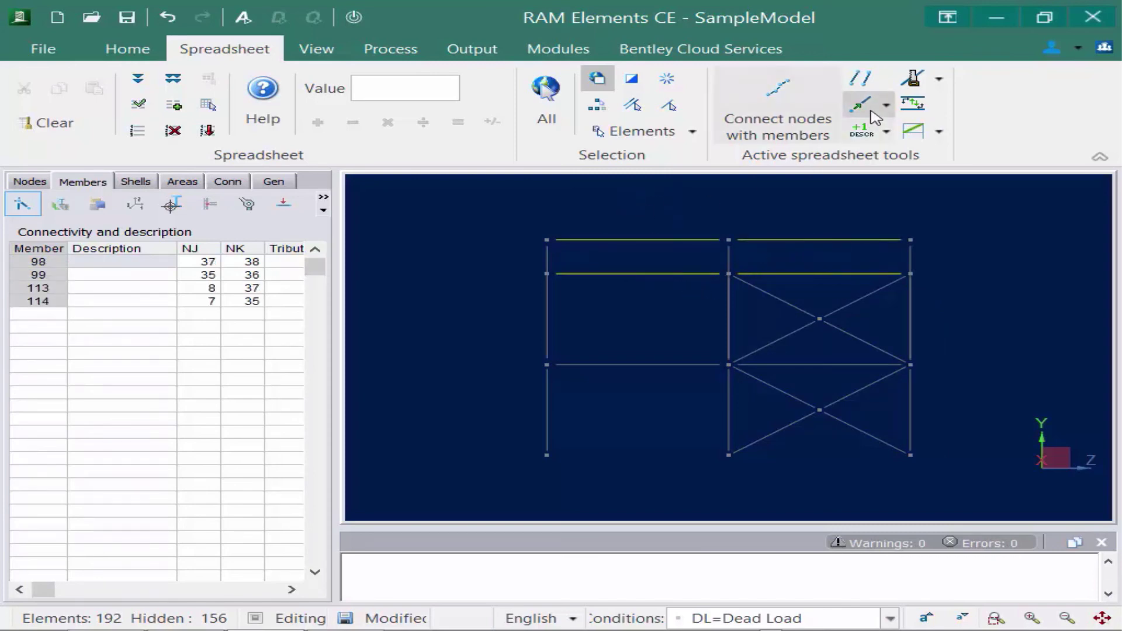
{"action": "left_click", "coordinate": [939, 80]}
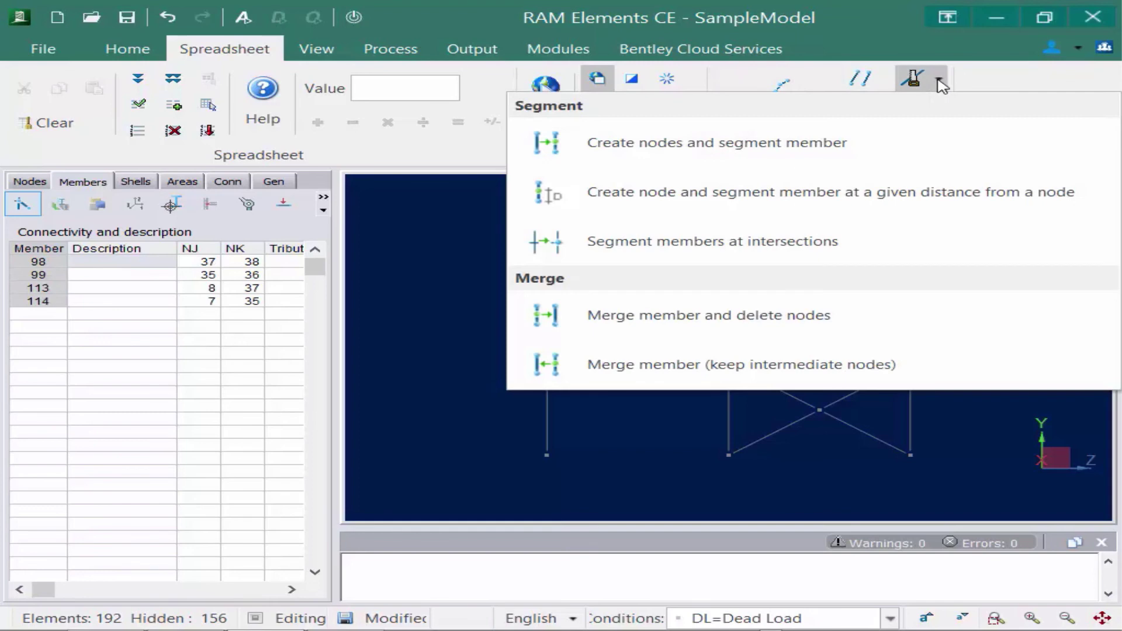
{"action": "left_click", "coordinate": [766, 148]}
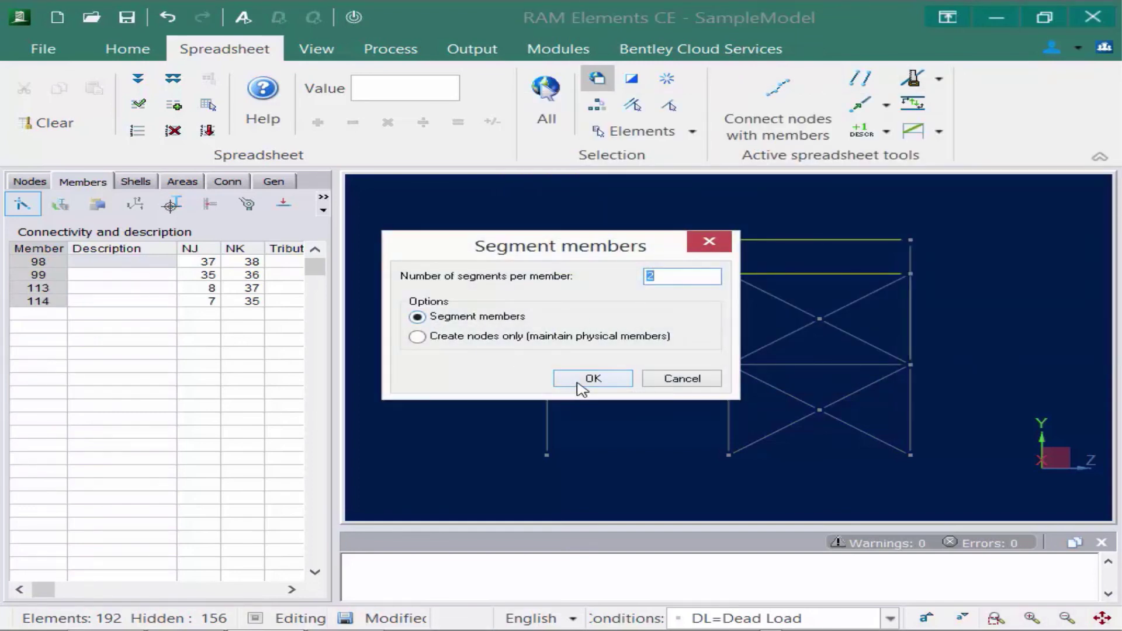
{"action": "left_click", "coordinate": [591, 380]}
Connect the side wall's upper-band nodes with zigzag diagonals and mid-bay verticals, from end to end through the lower centre node, and clear the selection.
{"action": "left_click", "coordinate": [512, 254]}
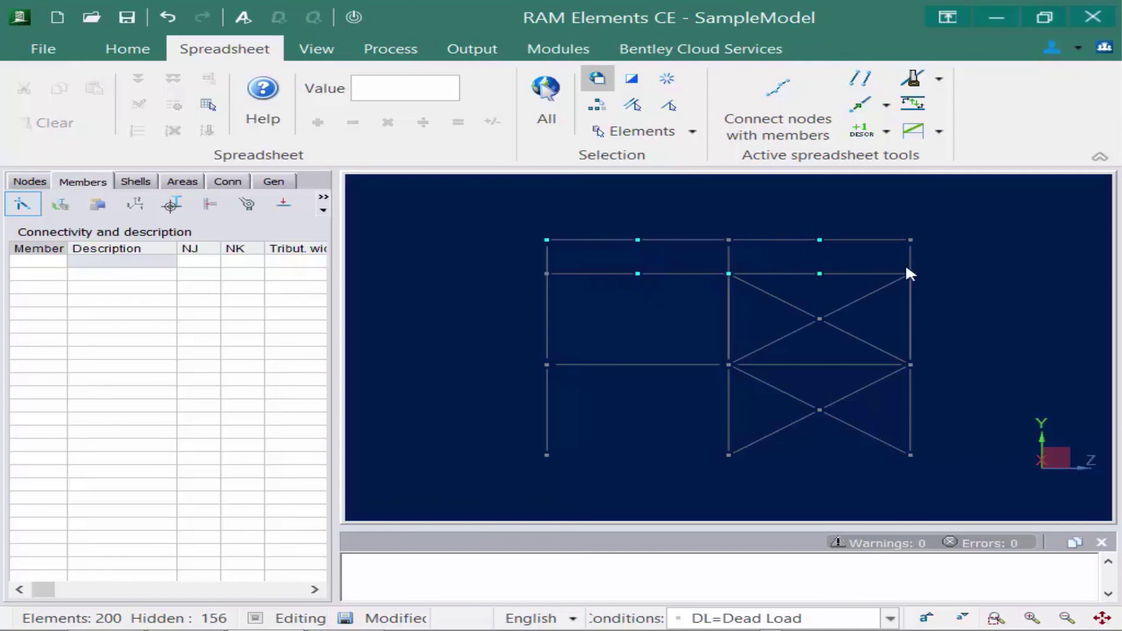
{"action": "left_click", "coordinate": [778, 108]}
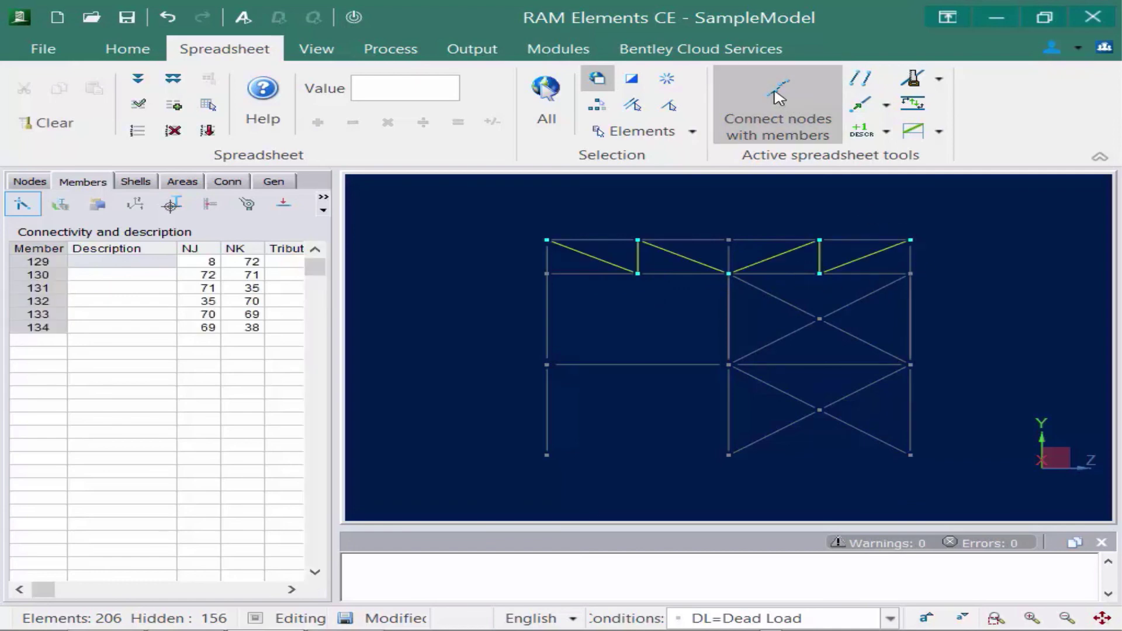
{"action": "left_click", "coordinate": [453, 241]}
Unhide the whole model and show it in isometric view.
{"action": "left_click", "coordinate": [550, 108]}
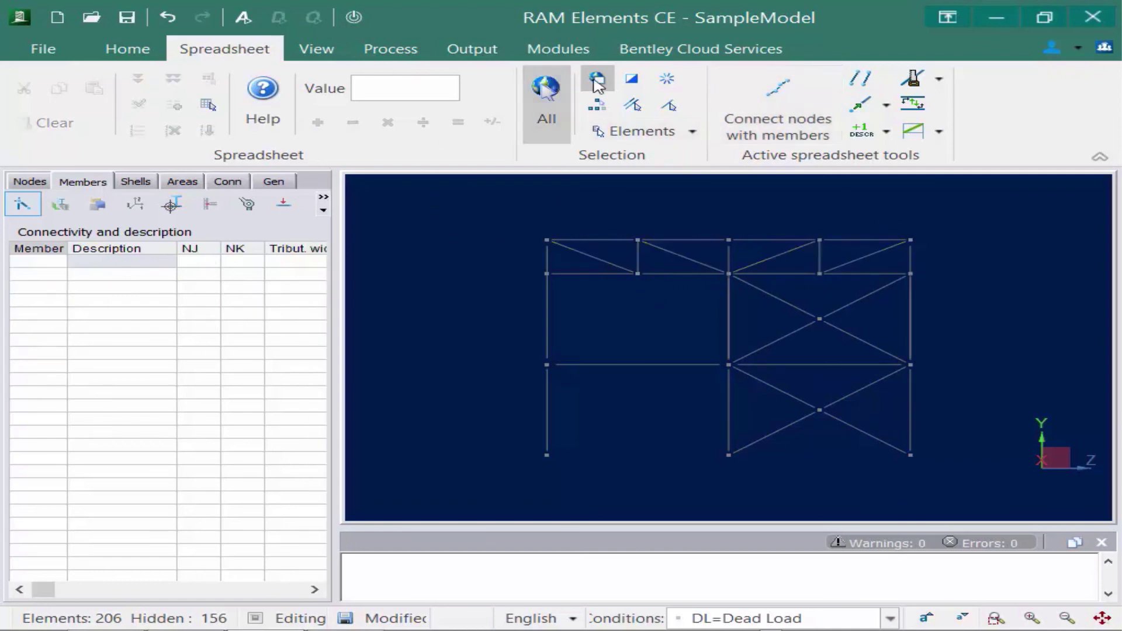
{"action": "right_click", "coordinate": [385, 280]}
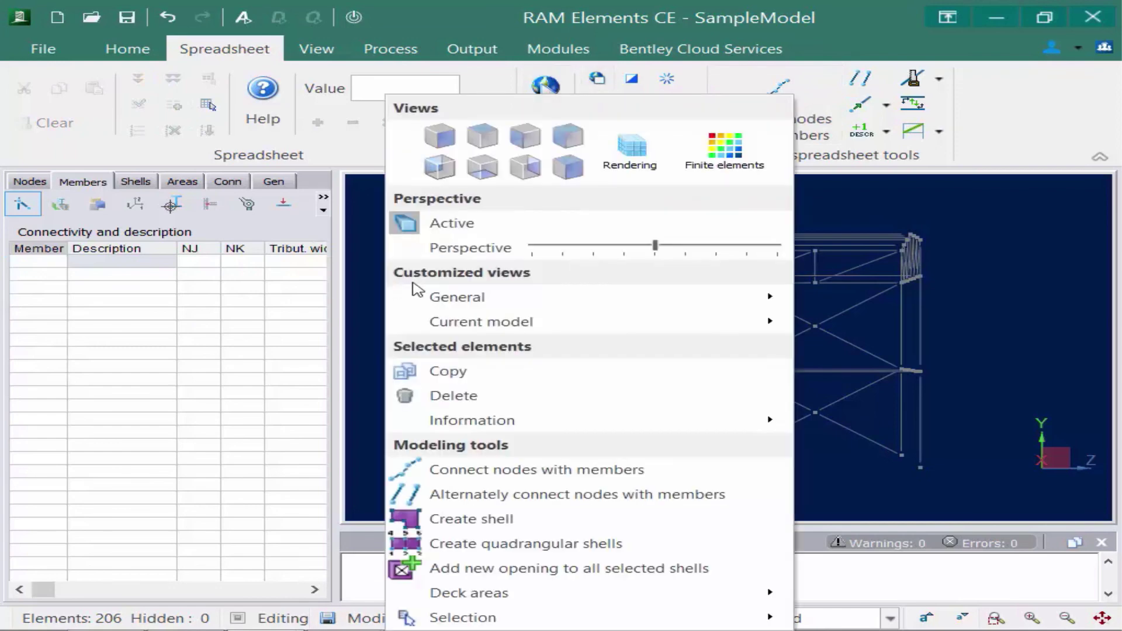
{"action": "left_click", "coordinate": [567, 135]}
{"action": "left_click", "coordinate": [378, 311]}
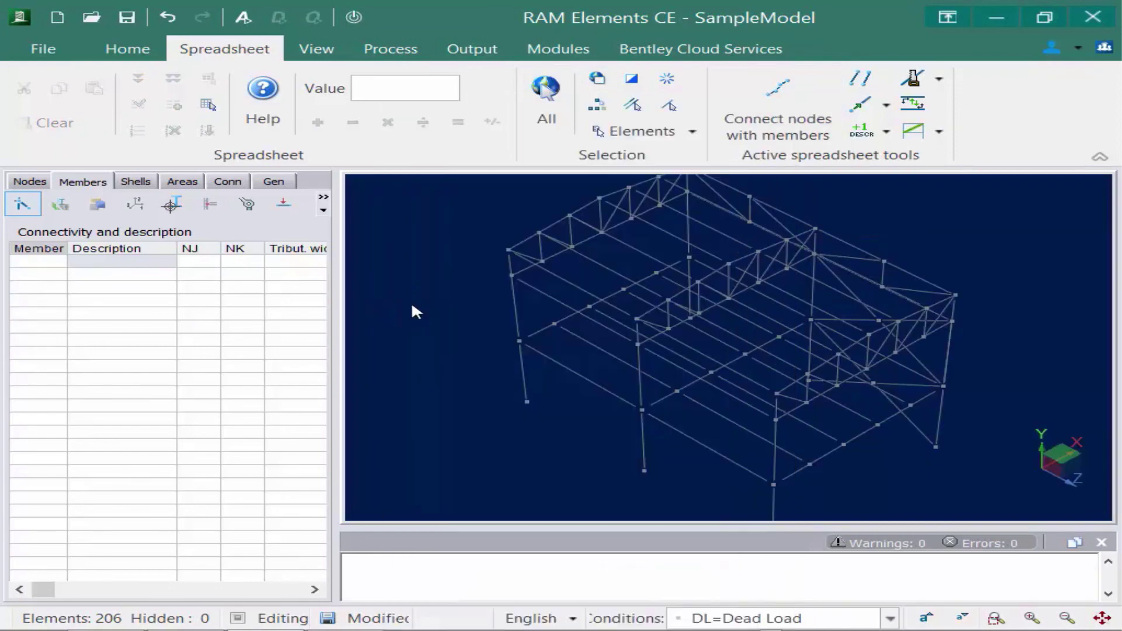
Select the six diagonal and vertical web members in the upper band of the positive-X side wall.
{"action": "left_click", "coordinate": [774, 217]}
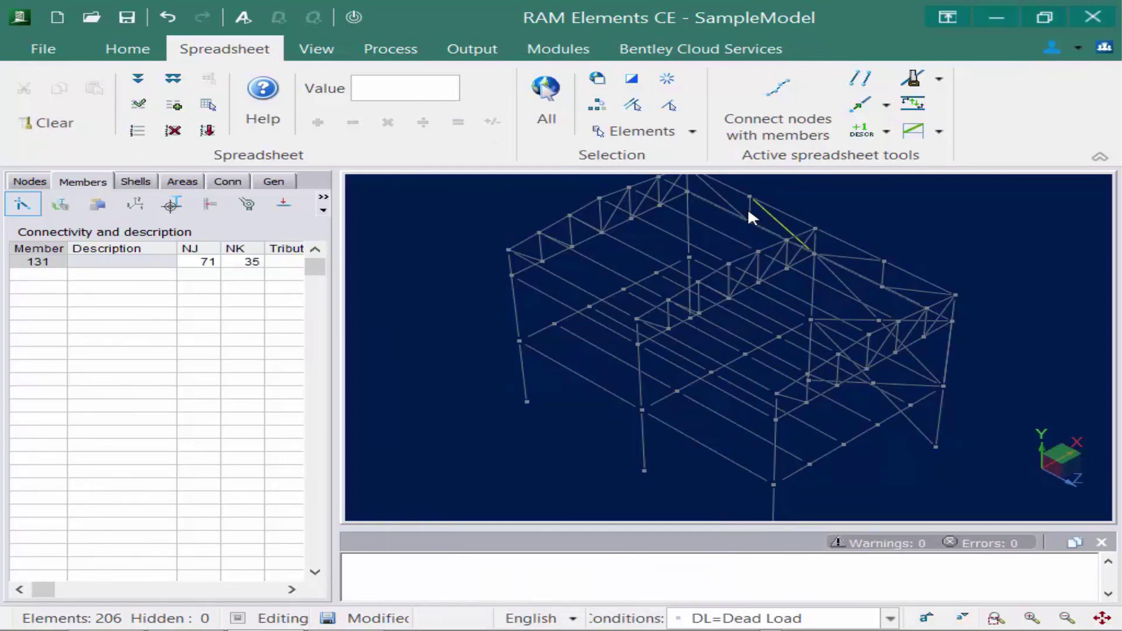
{"action": "left_click", "coordinate": [748, 208]}
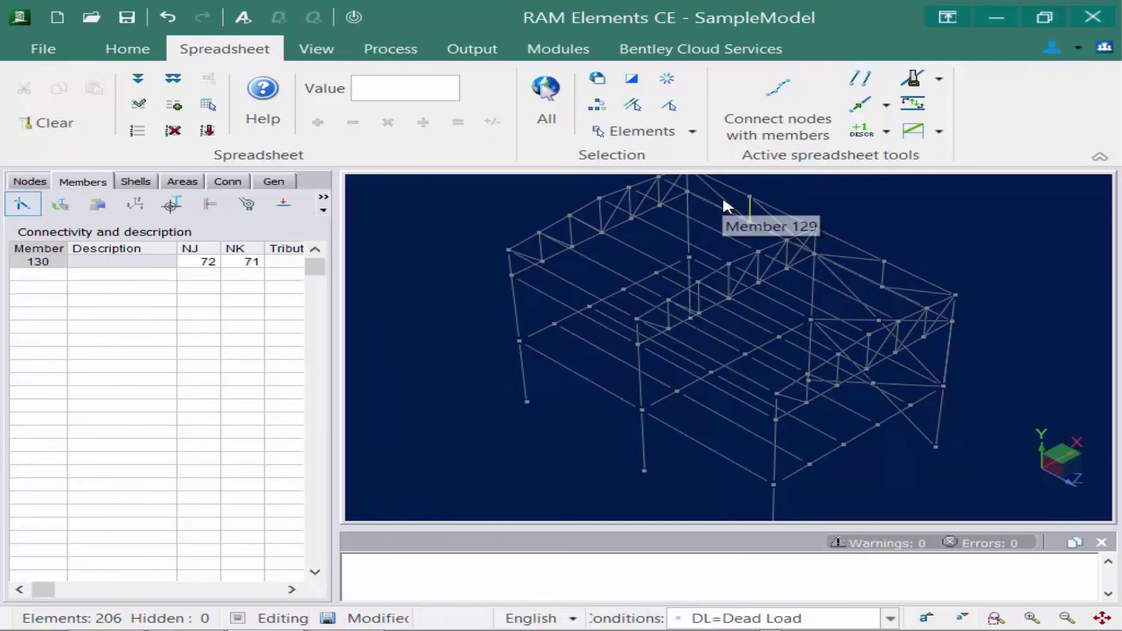
{"action": "left_click", "coordinate": [725, 200]}
{"action": "left_click", "coordinate": [786, 226]}
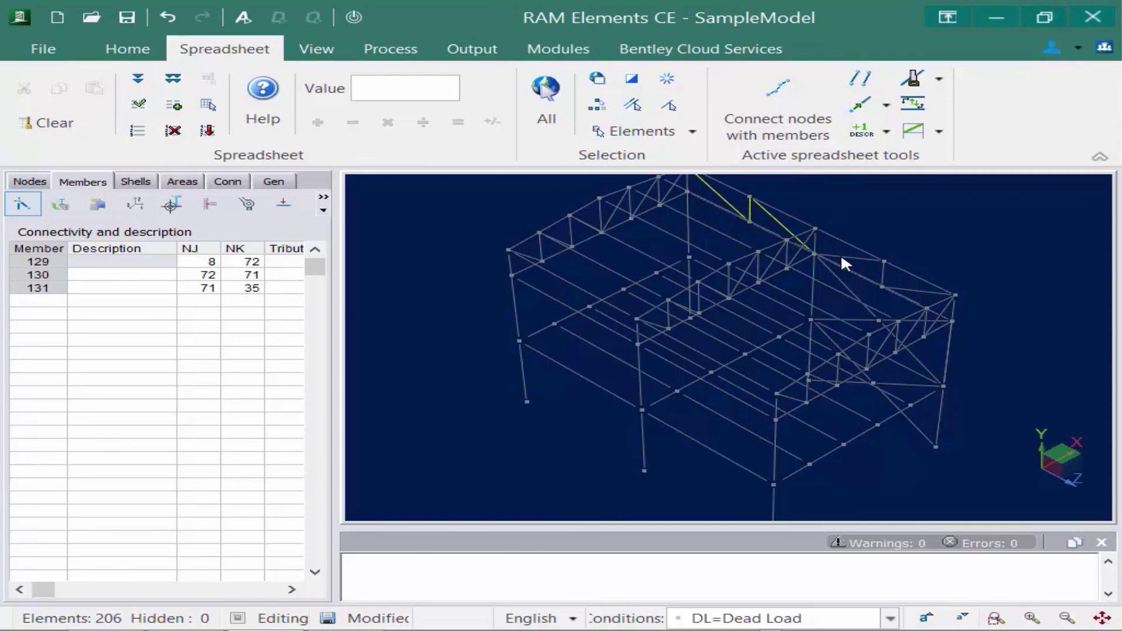
{"action": "left_click", "coordinate": [841, 257]}
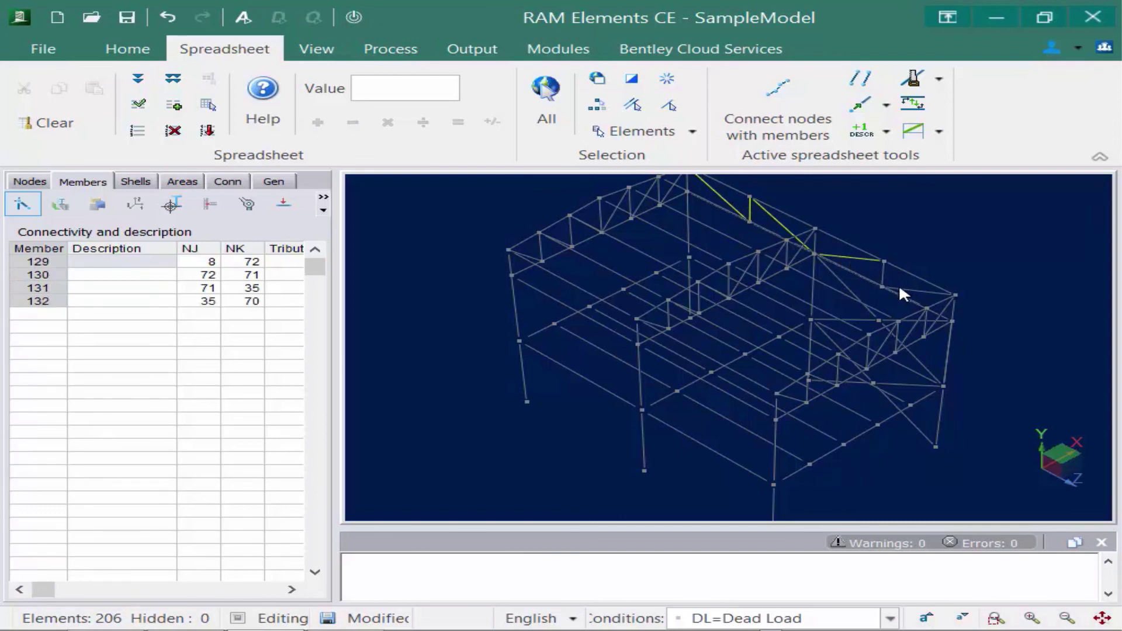
{"action": "left_click", "coordinate": [893, 285]}
{"action": "left_click", "coordinate": [883, 273]}
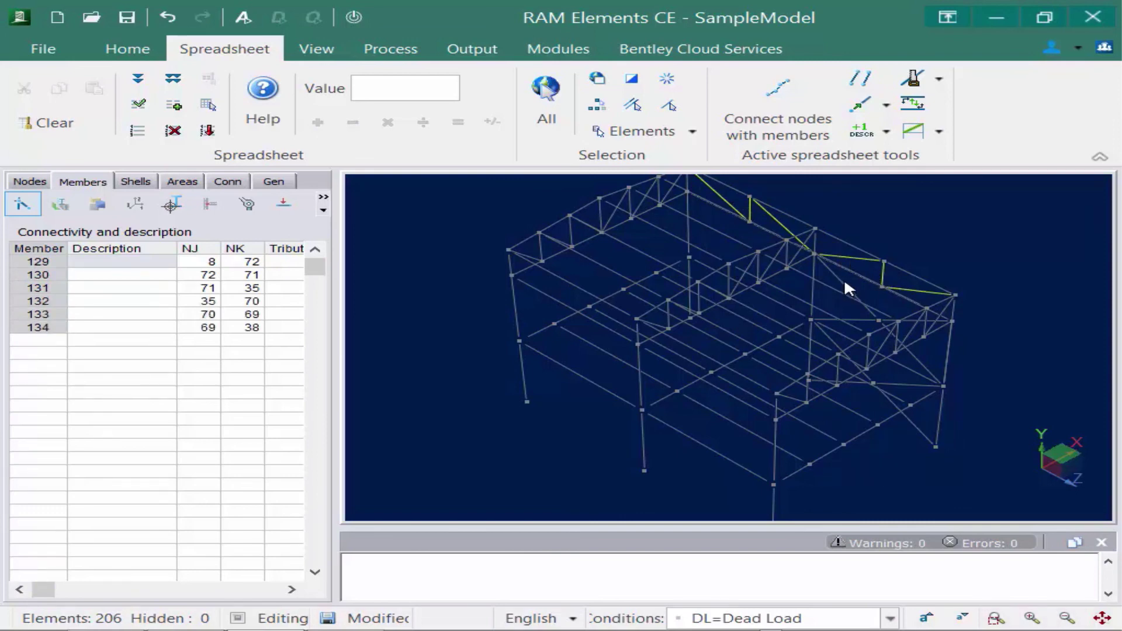
Add all eight X-brace segments in the two lower panels of the same side wall to the selection.
{"action": "left_click", "coordinate": [848, 287]}
{"action": "left_click", "coordinate": [905, 353]}
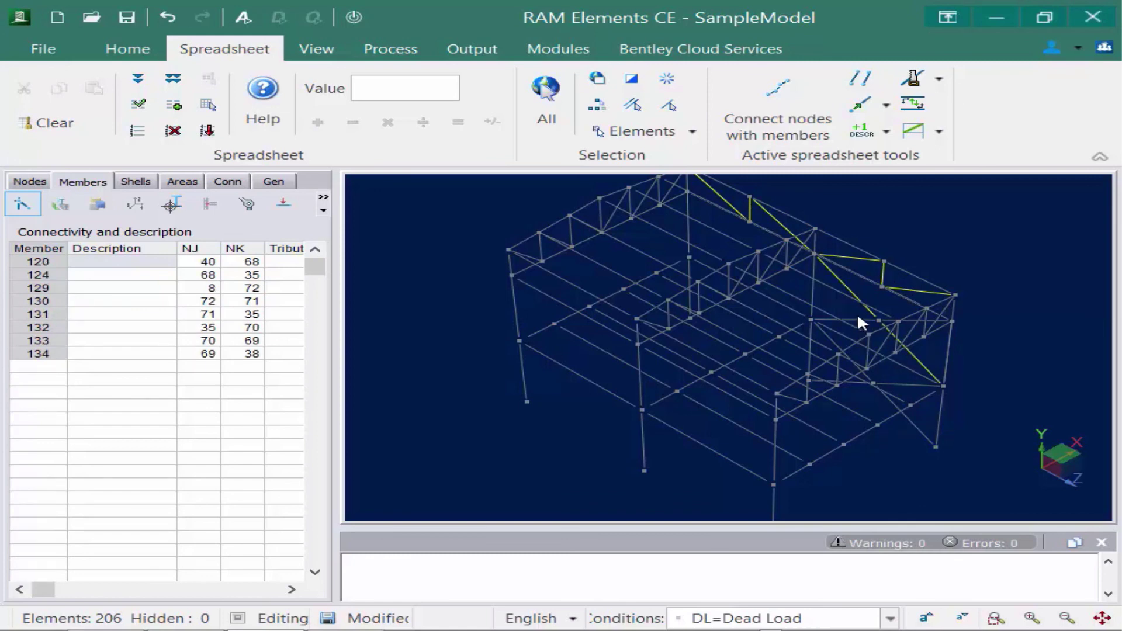
{"action": "scroll", "coordinate": [893, 321], "scroll_direction": "up", "scroll_amount": 5}
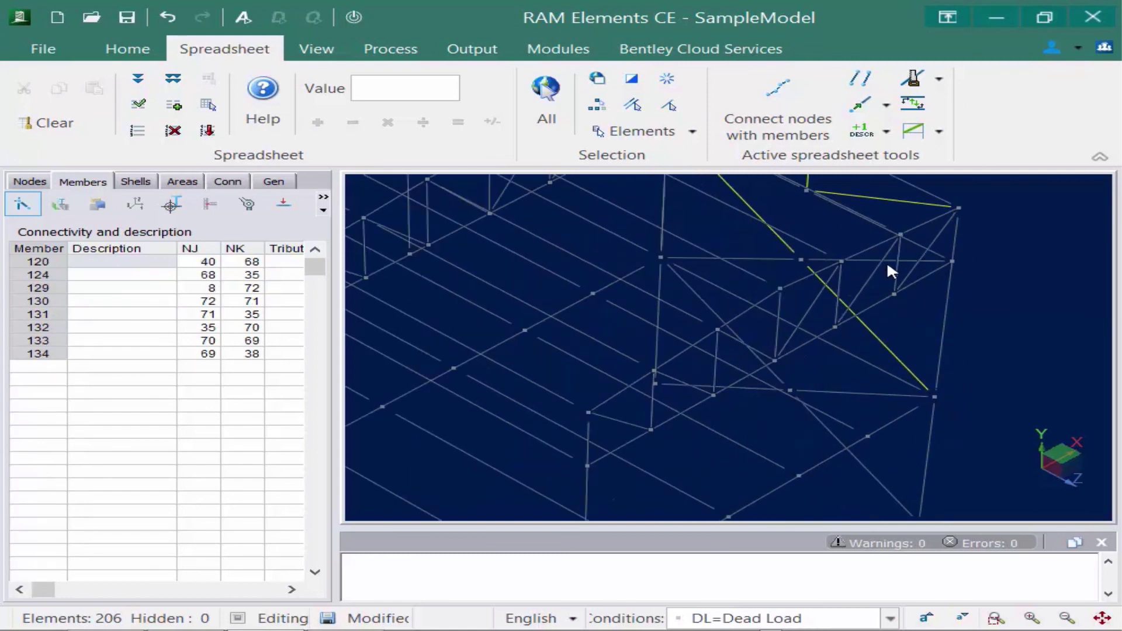
{"action": "left_click", "coordinate": [862, 258]}
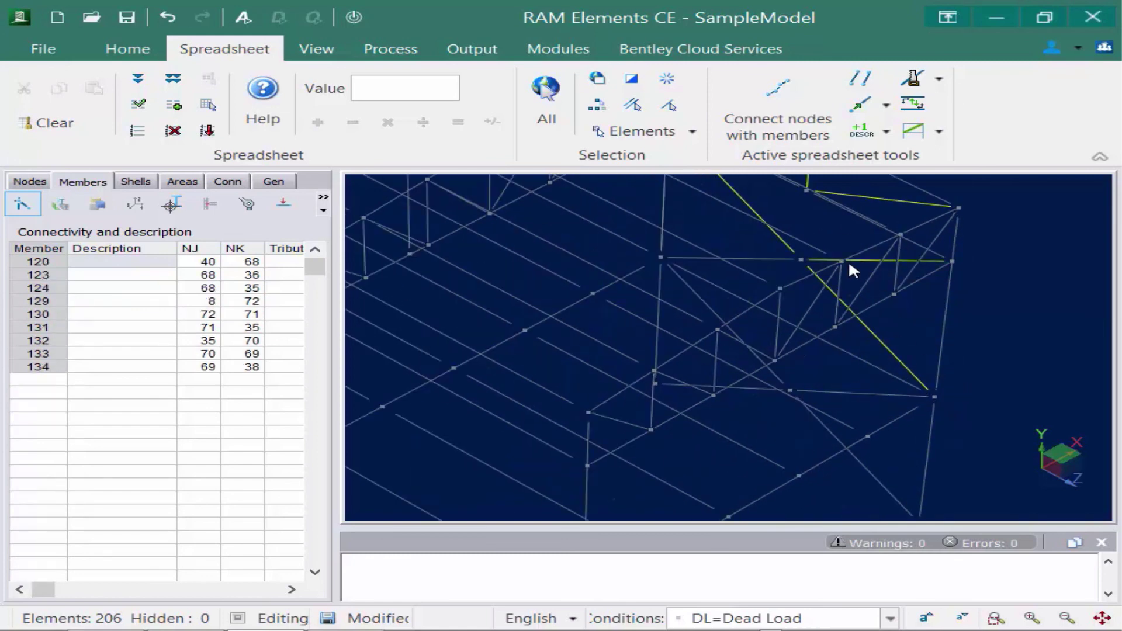
{"action": "left_click", "coordinate": [764, 260]}
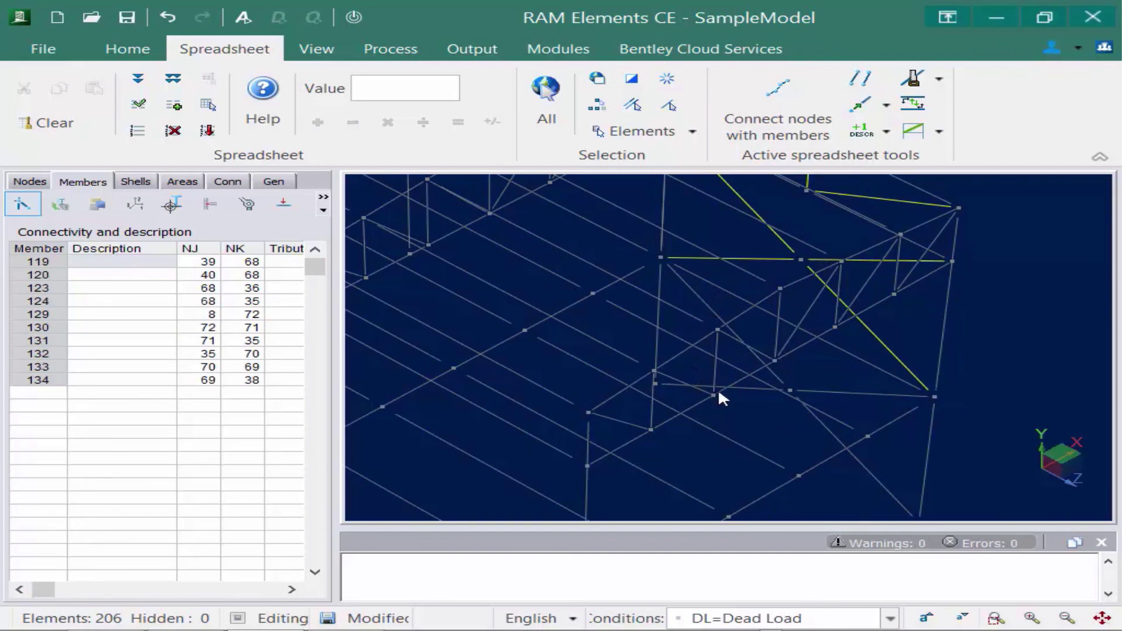
{"action": "left_click", "coordinate": [757, 387]}
{"action": "left_click", "coordinate": [818, 390]}
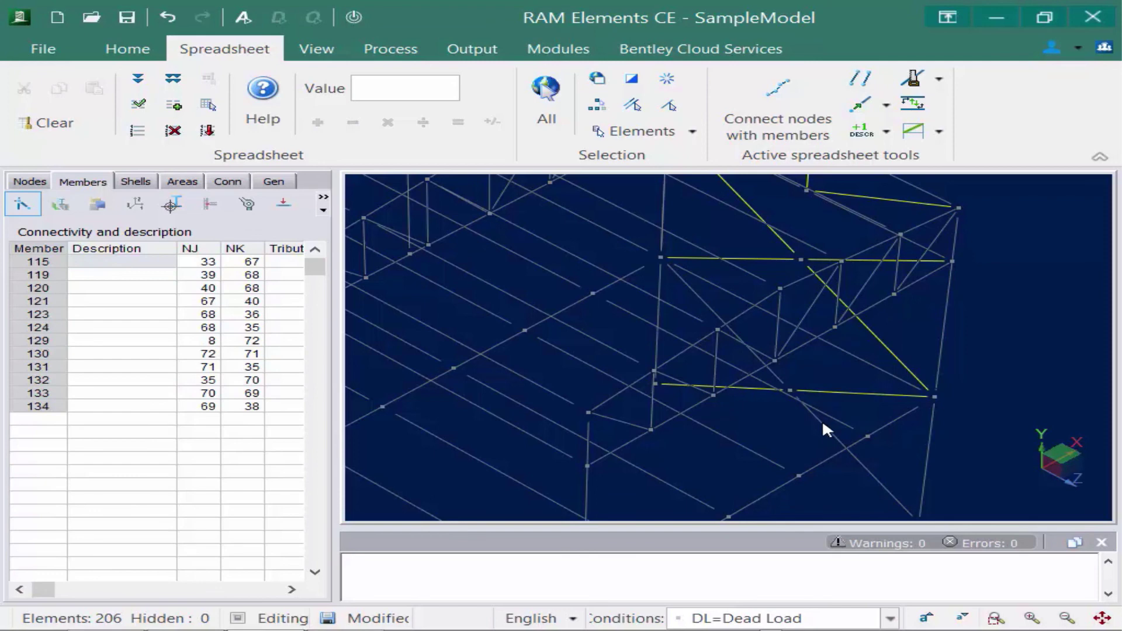
{"action": "left_click", "coordinate": [810, 416]}
{"action": "left_click", "coordinate": [712, 309]}
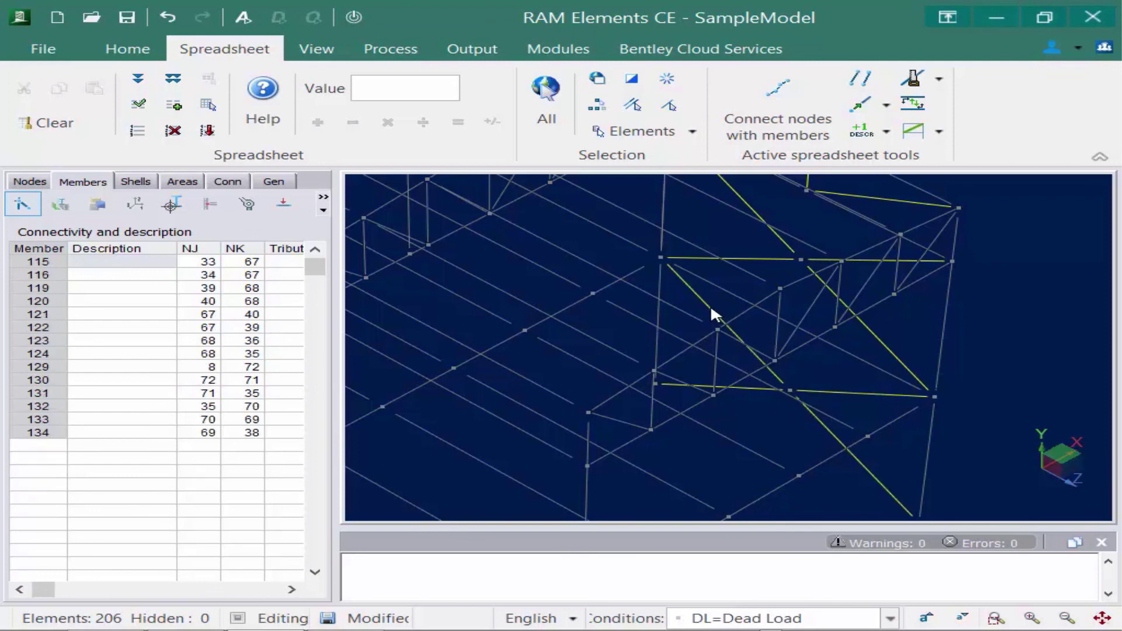
{"action": "left_click", "coordinate": [1102, 618]}
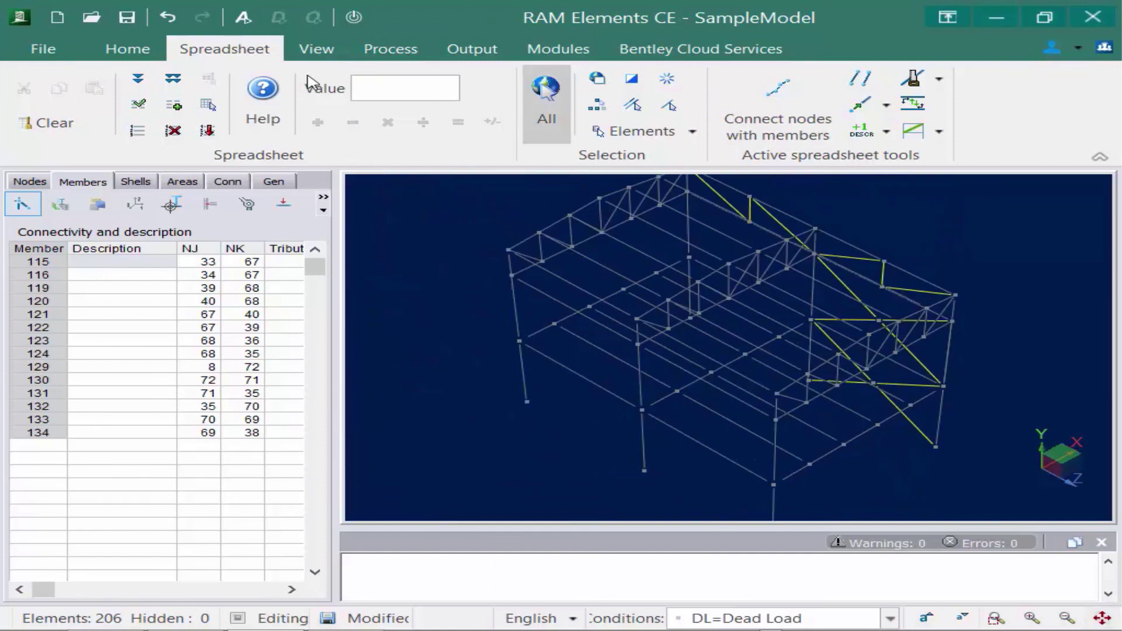
Copy the selected bracing once with a DeltaX of -24 ft to the opposite side wall, clear the selection and save the model.
{"action": "left_click", "coordinate": [128, 48]}
{"action": "left_click", "coordinate": [496, 89]}
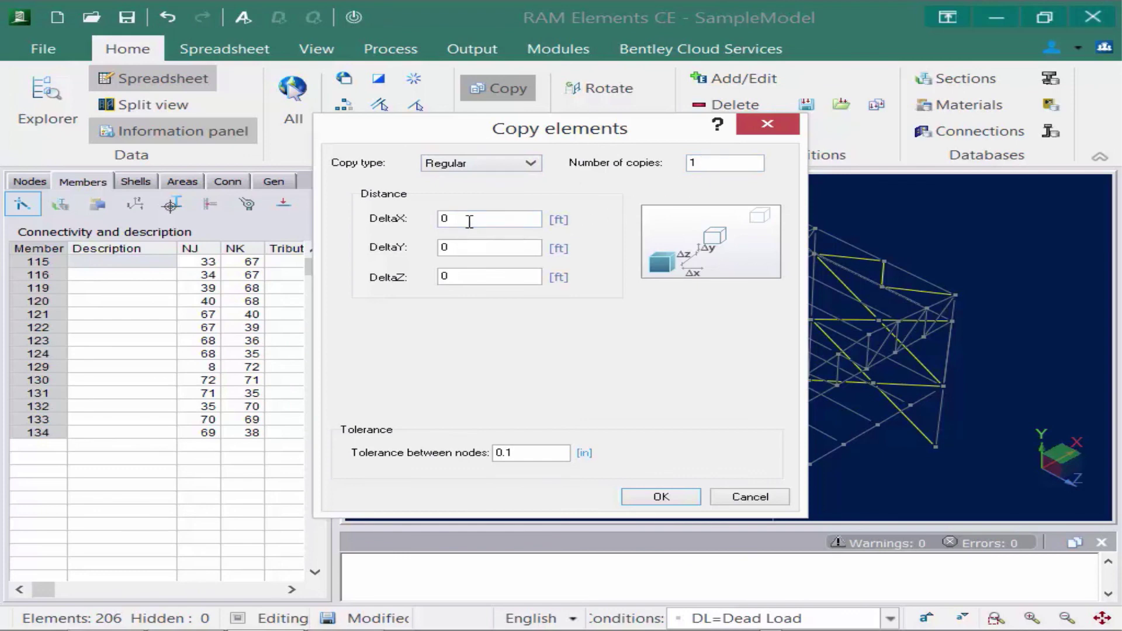
{"action": "double_click", "coordinate": [444, 219]}
{"action": "type", "text": "24"}
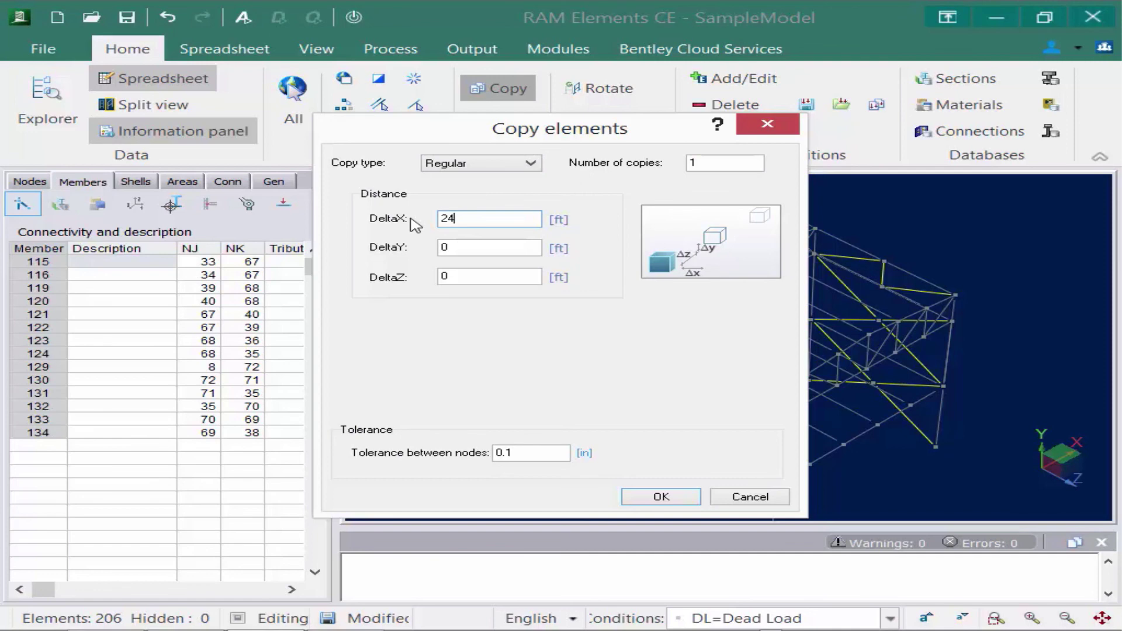
{"action": "key", "text": "Home"}
{"action": "type", "text": "-"}
{"action": "left_click", "coordinate": [665, 497]}
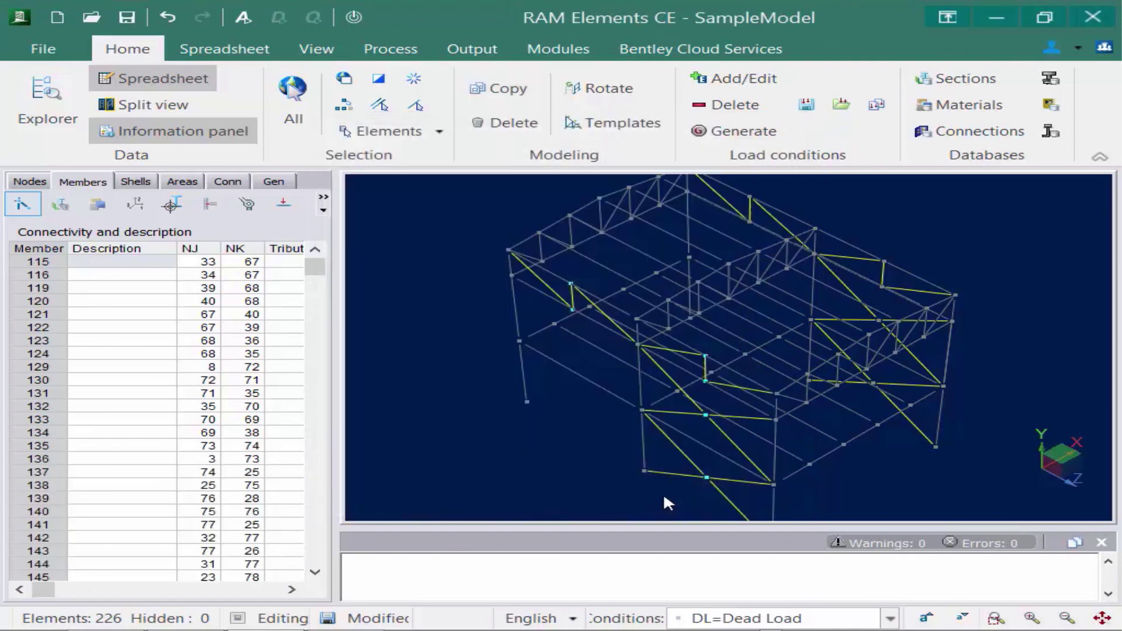
{"action": "left_click", "coordinate": [538, 432]}
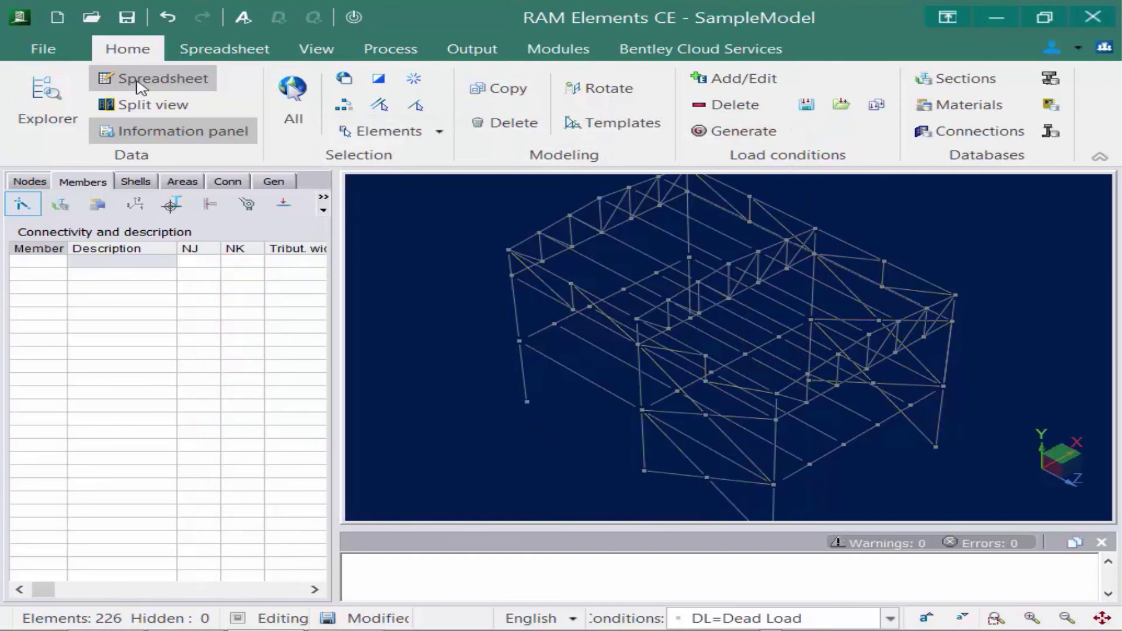
{"action": "left_click", "coordinate": [127, 17]}
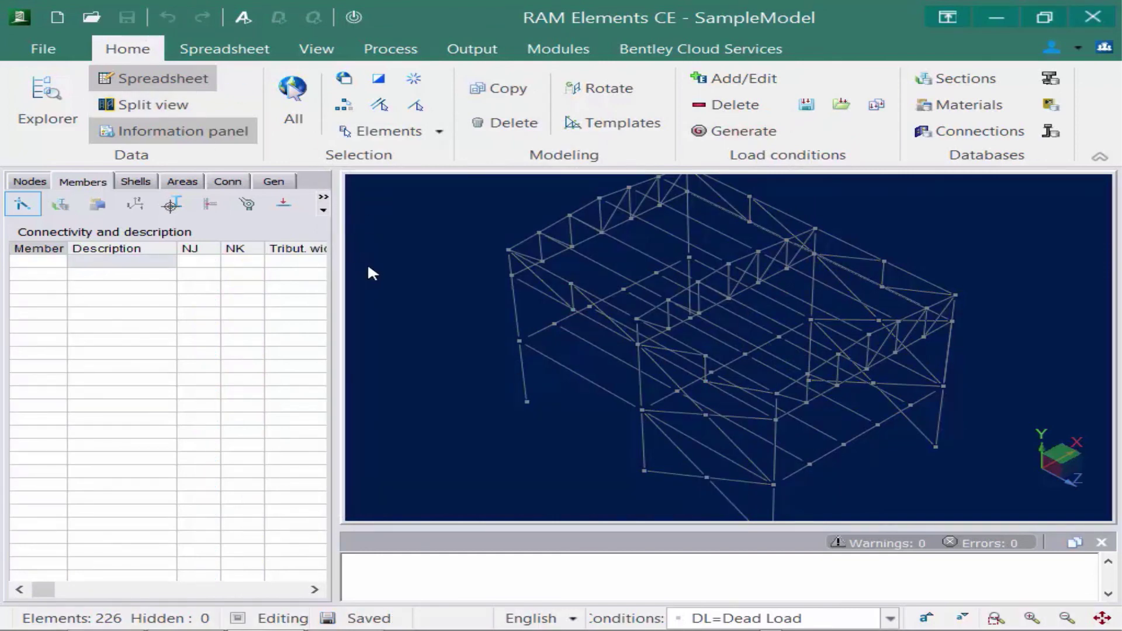